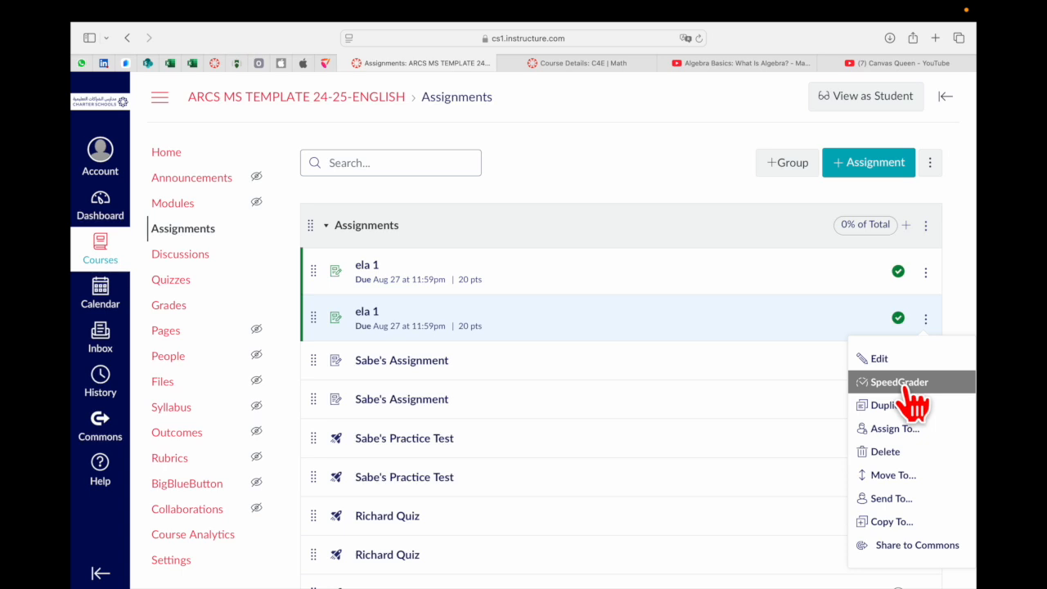
Check the options available for the first unpublished assignment, and open the English course's gradebook
{"action": "left_click", "coordinate": [968, 291]}
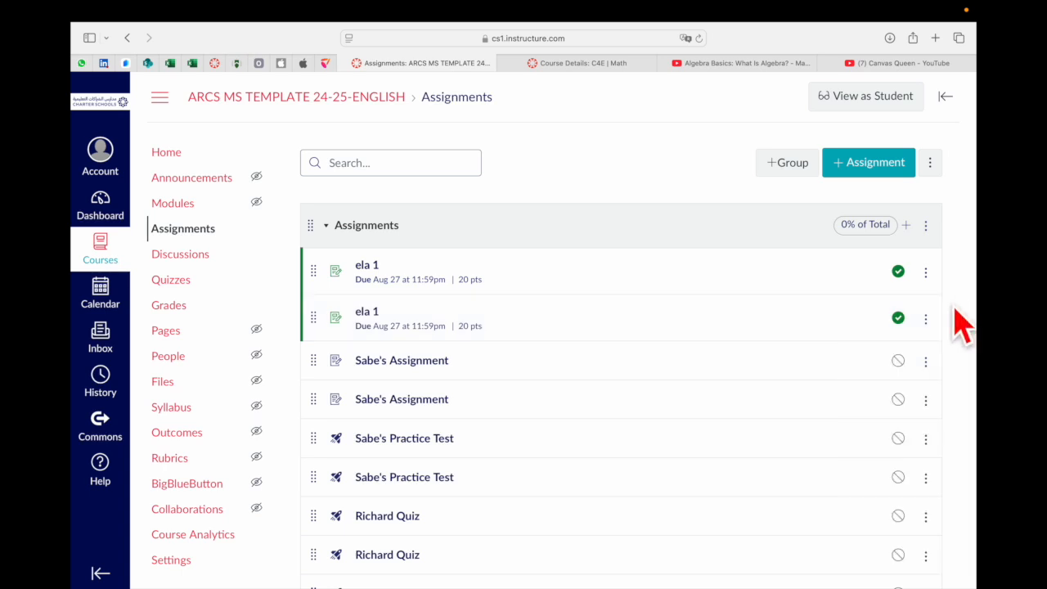
{"action": "left_click", "coordinate": [926, 362]}
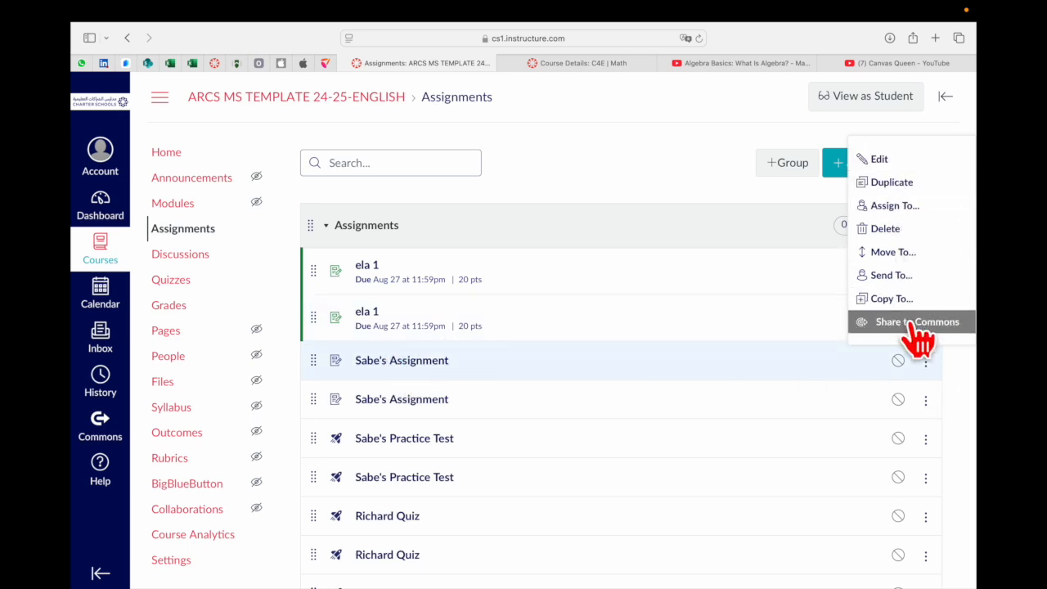
{"action": "left_click", "coordinate": [713, 182]}
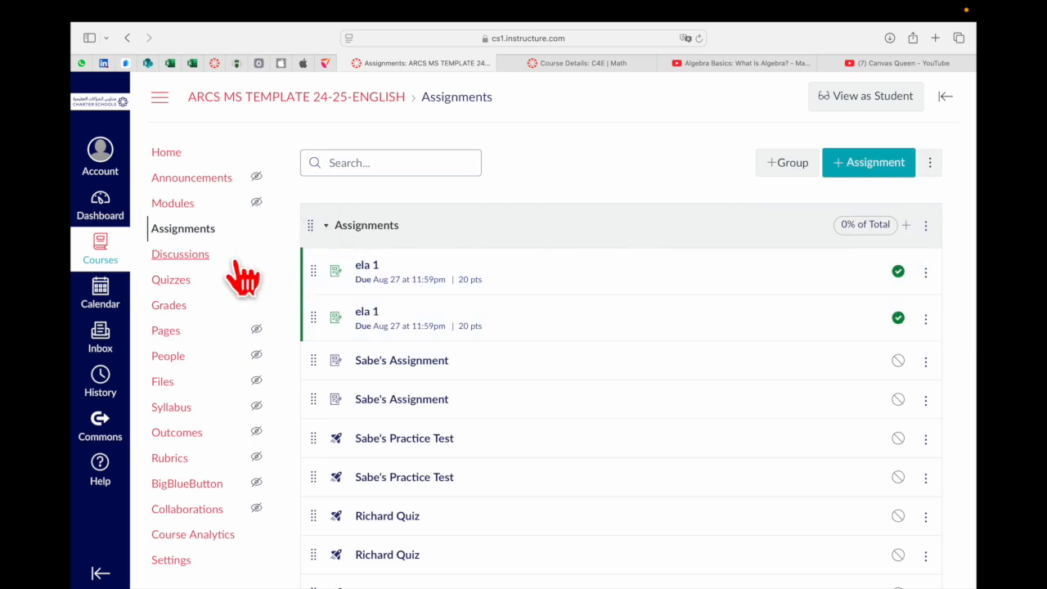
{"action": "left_click", "coordinate": [175, 308]}
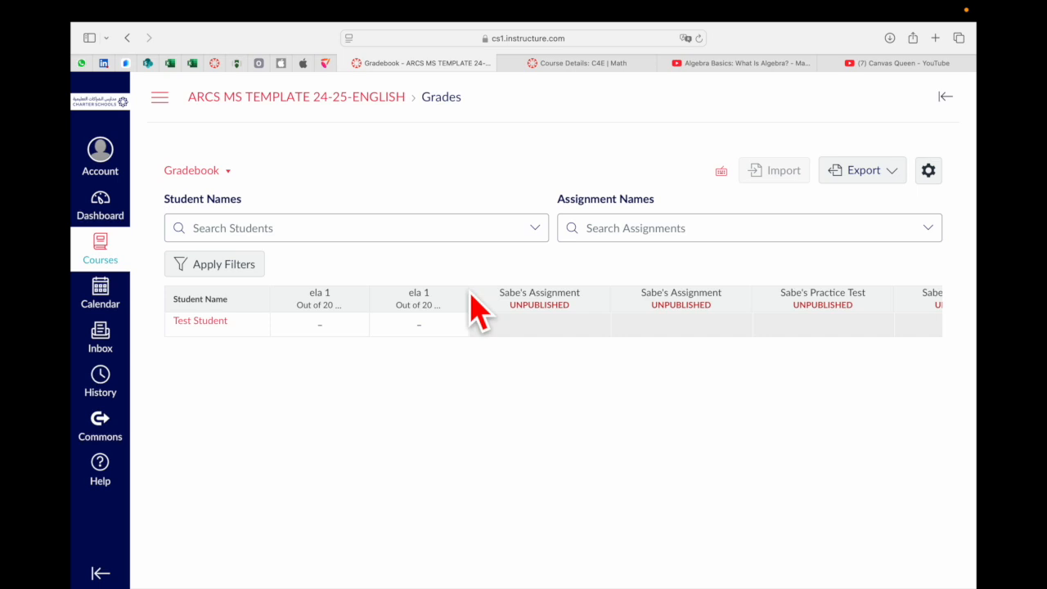
Switch to the Math course, browse its assignments list and show the options for the Iftar Dinner Budget Project
{"action": "mouse_move", "coordinate": [564, 70]}
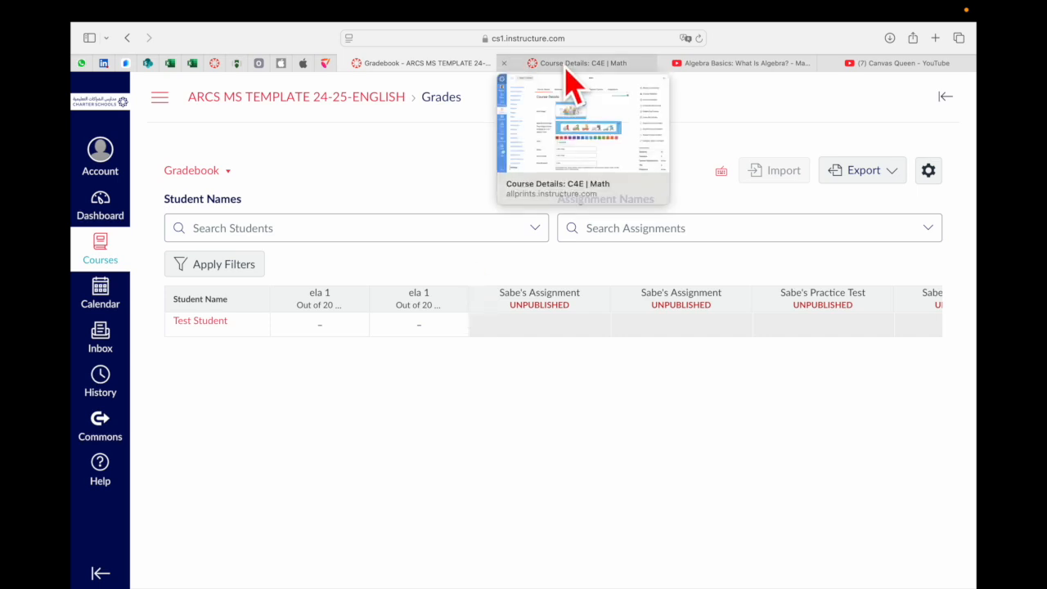
{"action": "left_click", "coordinate": [571, 66]}
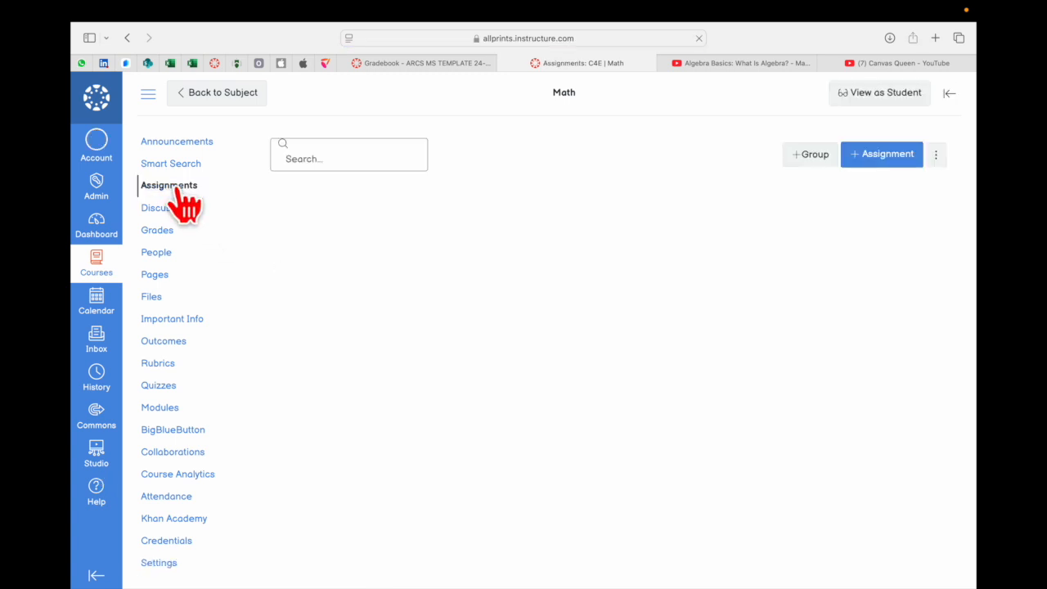
{"action": "scroll", "coordinate": [715, 480], "scroll_direction": "down", "scroll_amount": 3}
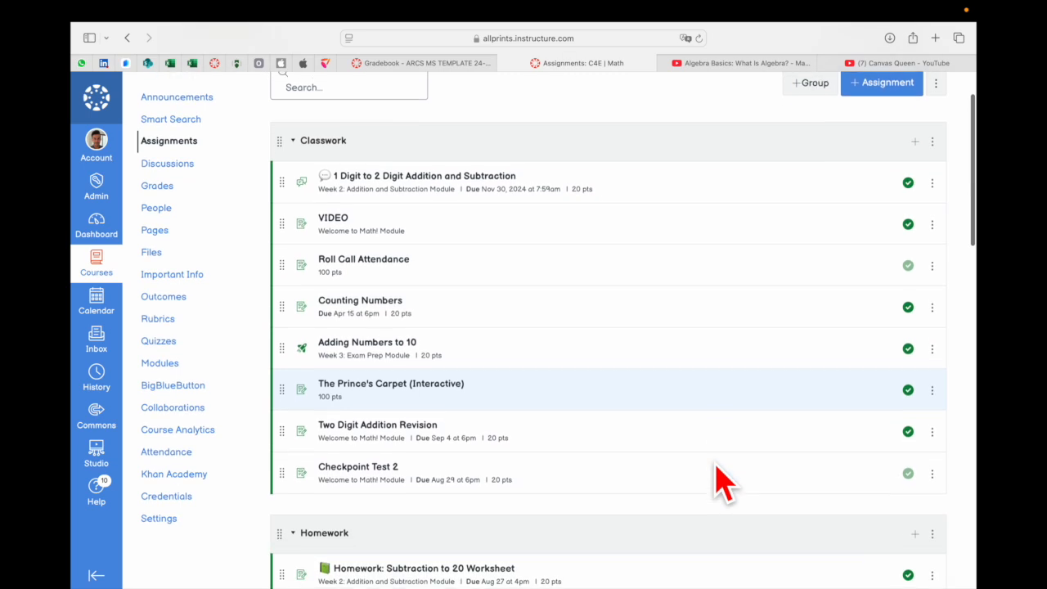
{"action": "scroll", "coordinate": [661, 421], "scroll_direction": "down", "scroll_amount": 2}
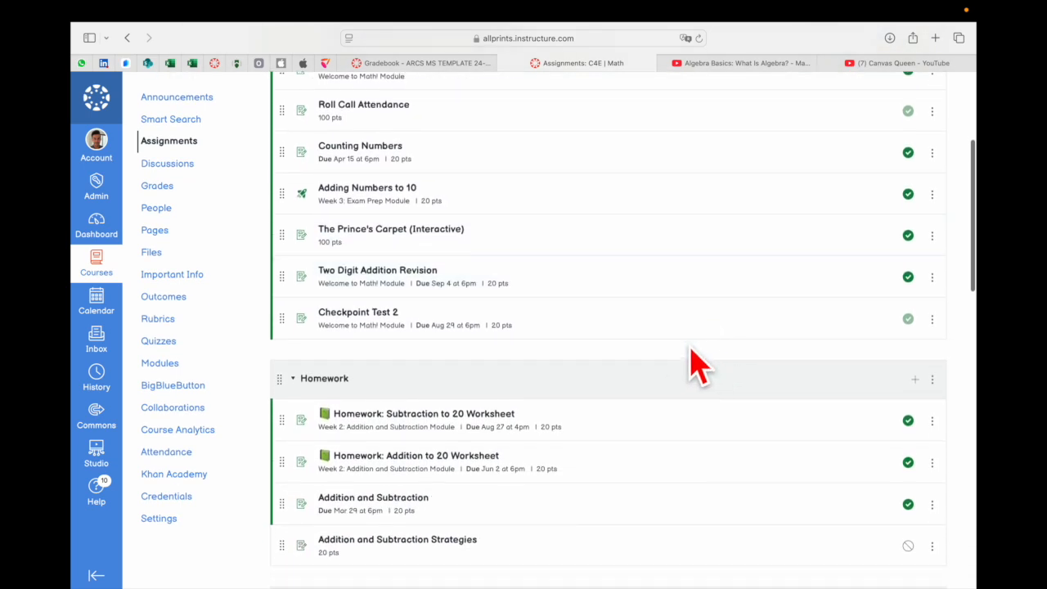
{"action": "scroll", "coordinate": [605, 346], "scroll_direction": "down", "scroll_amount": 10}
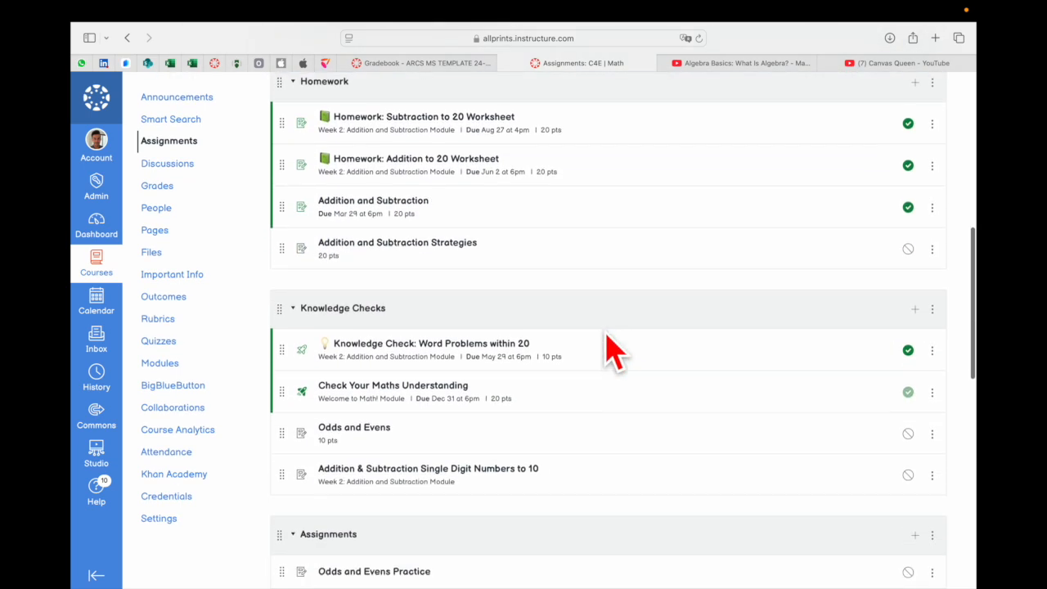
{"action": "scroll", "coordinate": [608, 351], "scroll_direction": "down", "scroll_amount": 9}
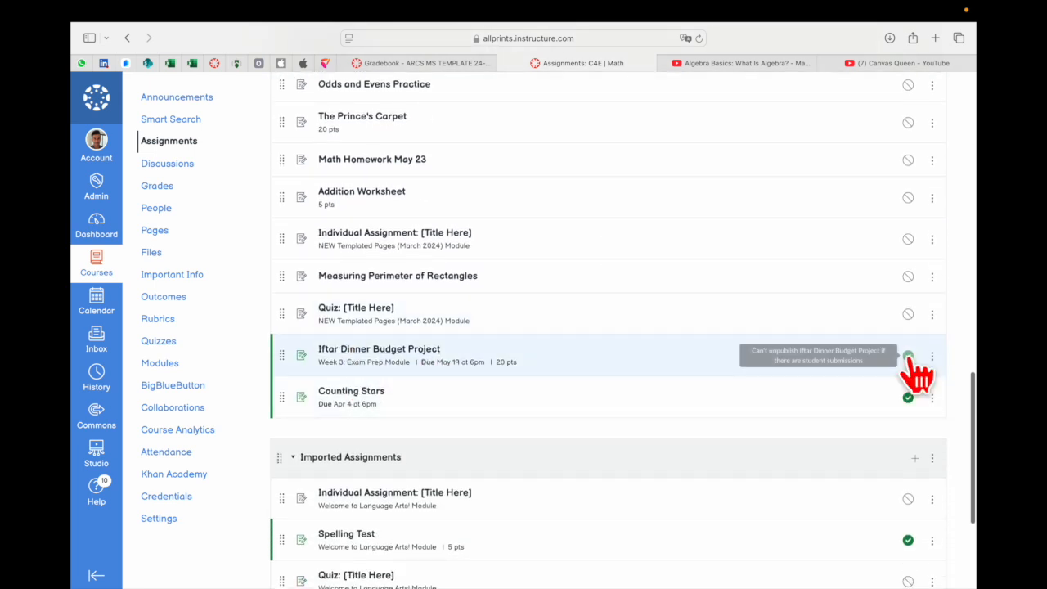
{"action": "left_click", "coordinate": [932, 357]}
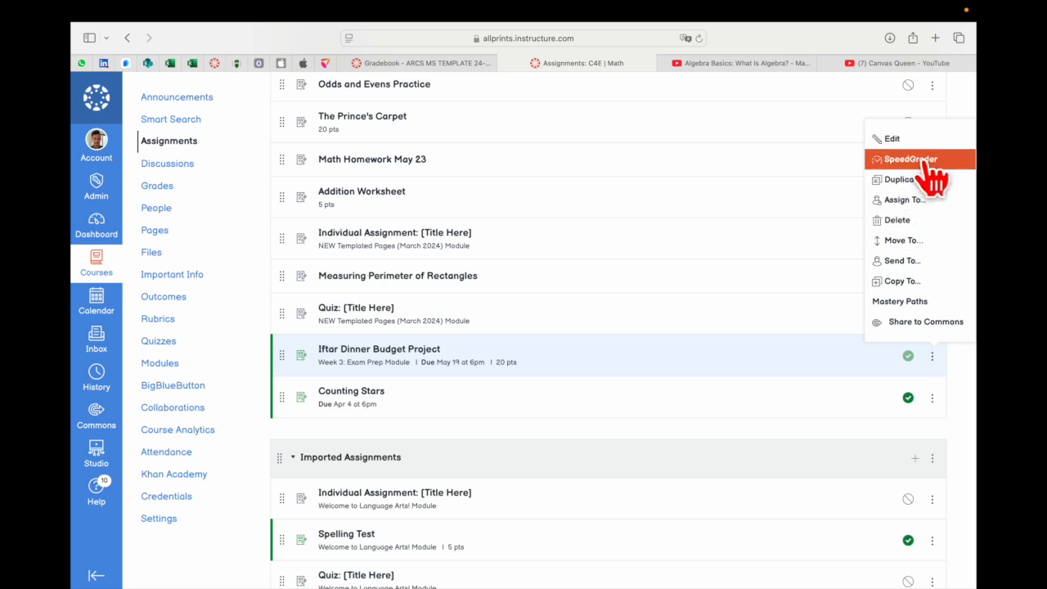
Open the Iftar Dinner Budget Project in SpeedGrader from the Math course's gradebook
{"action": "left_click", "coordinate": [163, 190]}
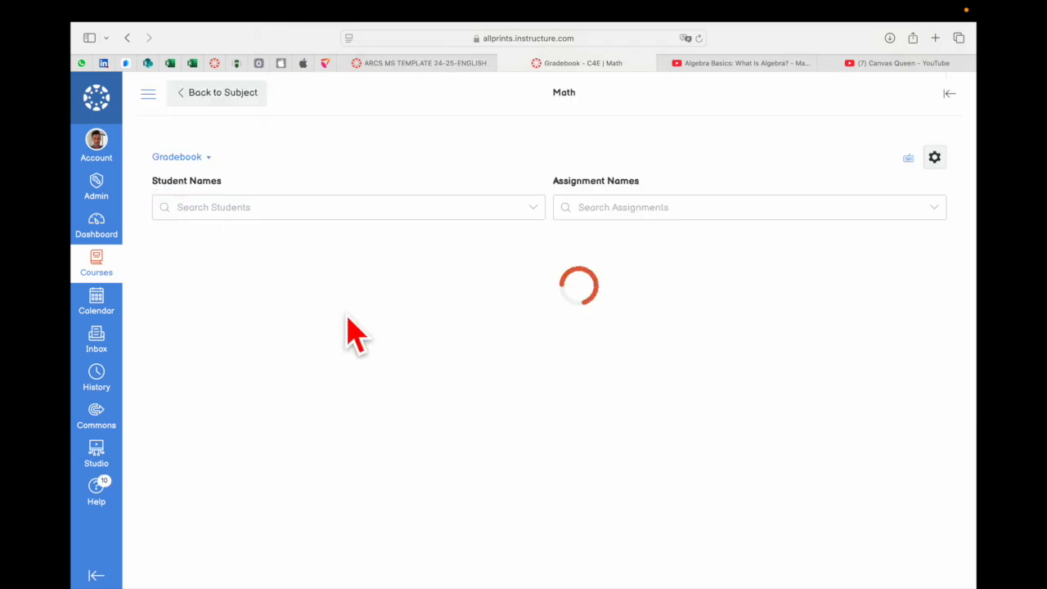
{"action": "scroll", "coordinate": [714, 356], "scroll_direction": "right", "scroll_amount": 6}
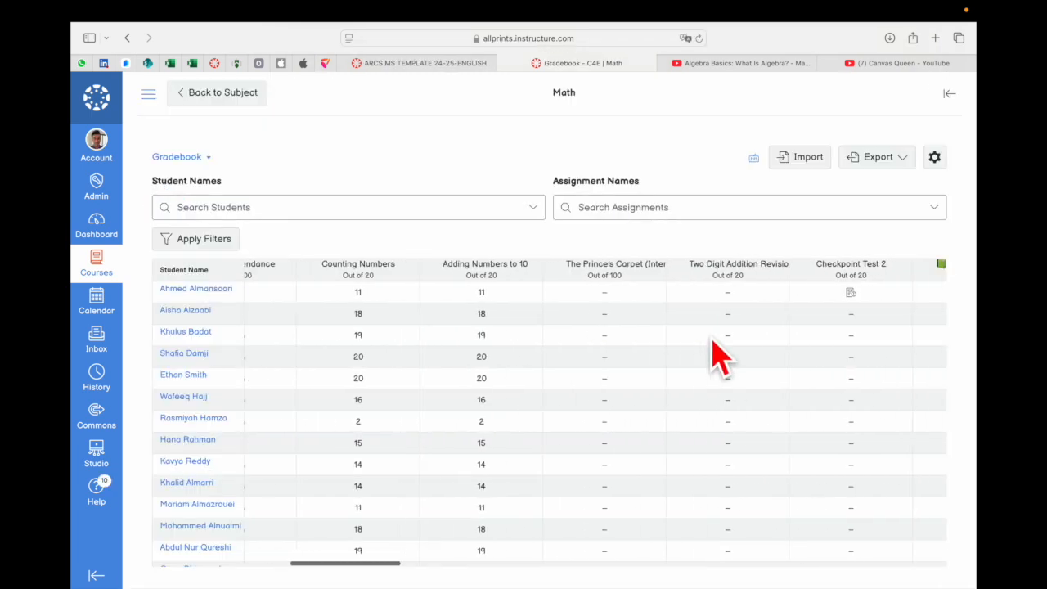
{"action": "scroll", "coordinate": [712, 343], "scroll_direction": "right", "scroll_amount": 10}
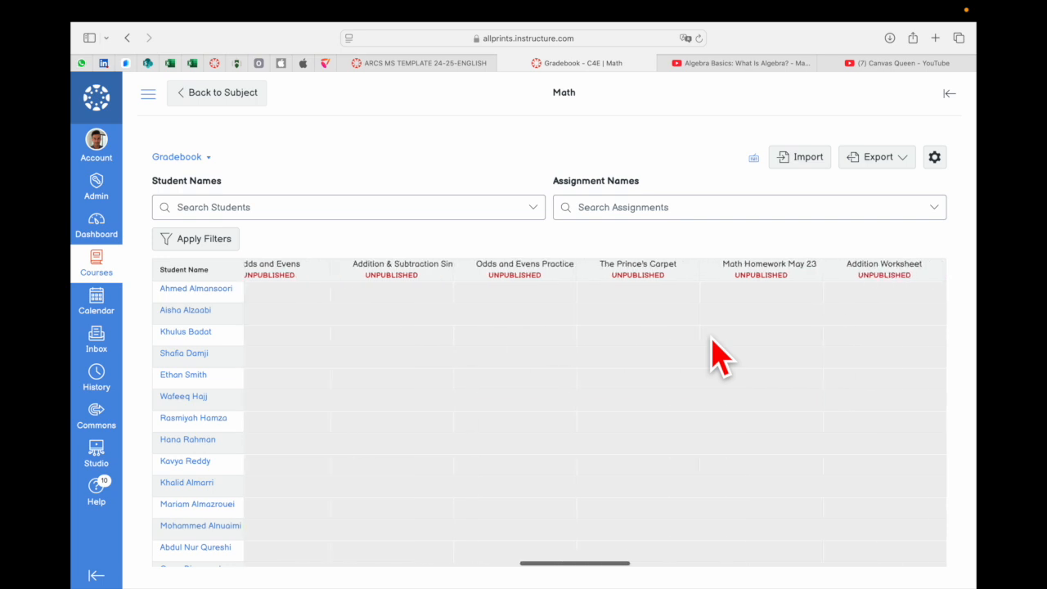
{"action": "scroll", "coordinate": [716, 356], "scroll_direction": "right", "scroll_amount": 8}
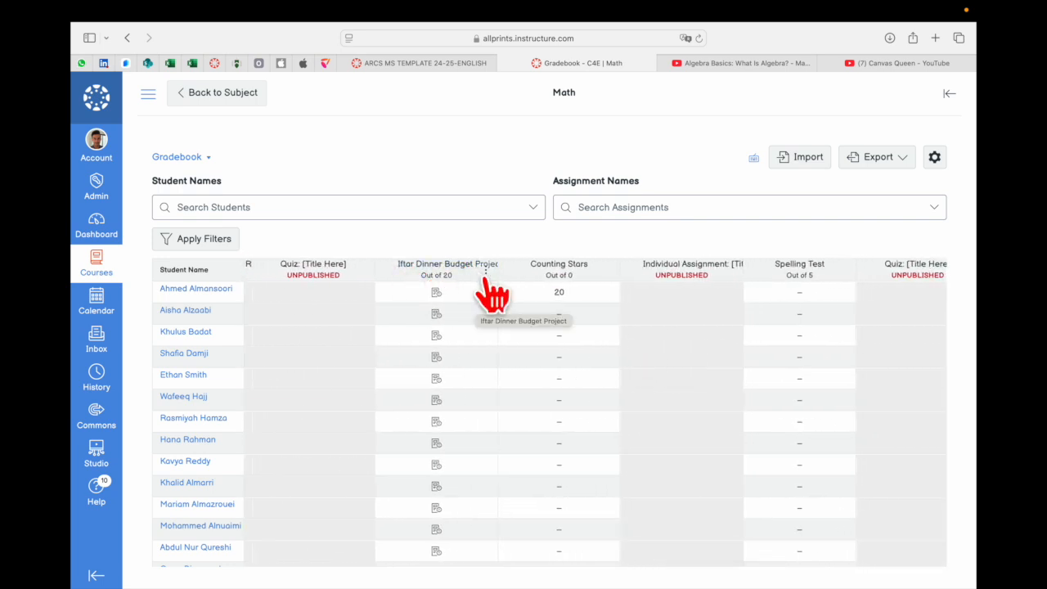
{"action": "left_click", "coordinate": [486, 273]}
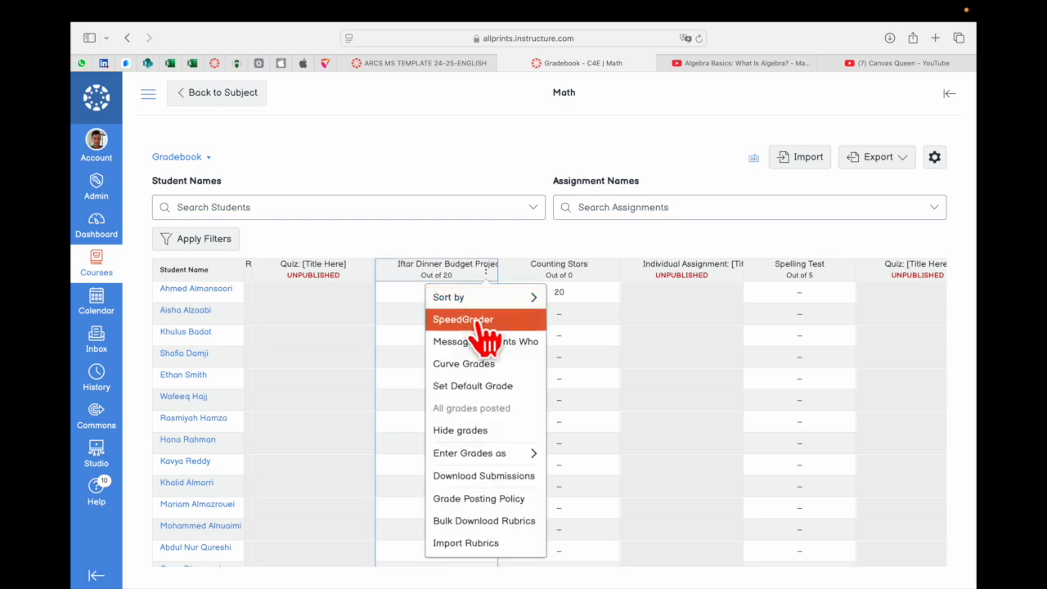
{"action": "left_click", "coordinate": [483, 321]}
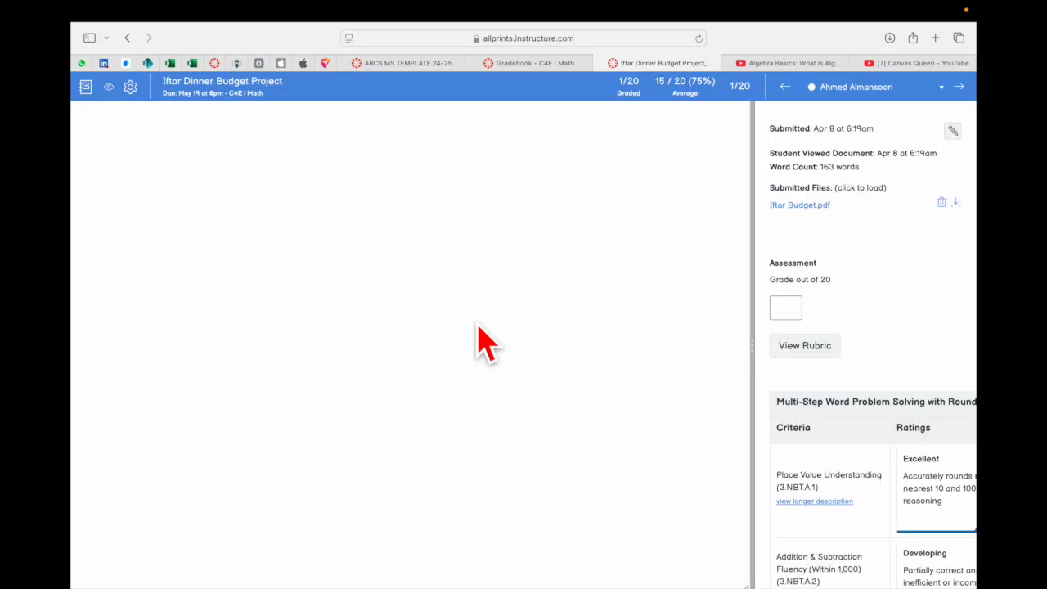
Review the annotated Iftar Budget submission and widen the document view to show the comments beside it
{"action": "left_click_drag", "start_coordinate": [753, 347], "coordinate": [671, 352]}
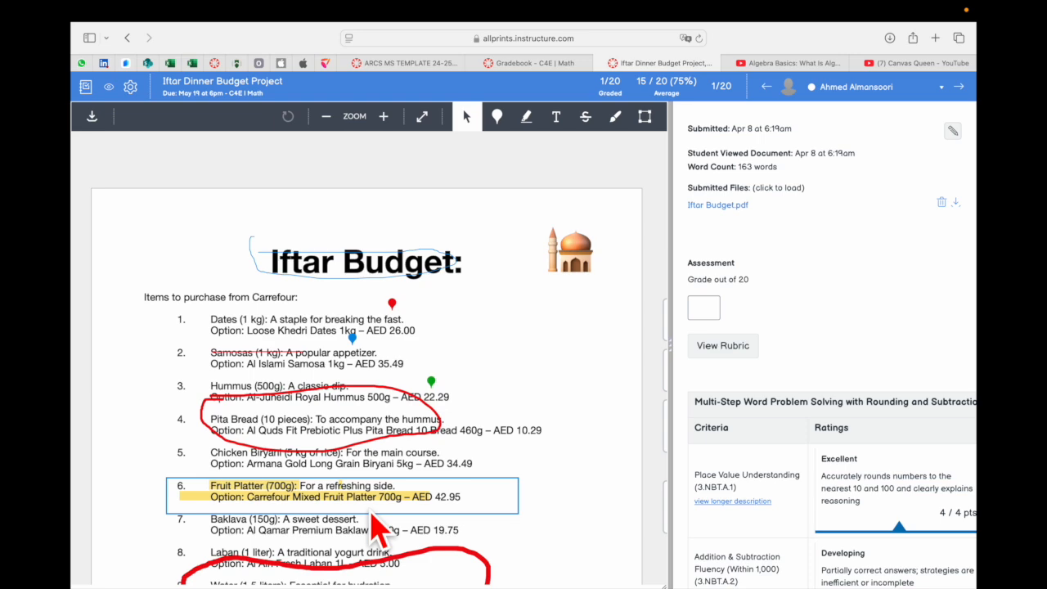
{"action": "scroll", "coordinate": [372, 523], "scroll_direction": "down", "scroll_amount": 10}
{"action": "scroll", "coordinate": [373, 524], "scroll_direction": "up", "scroll_amount": 10}
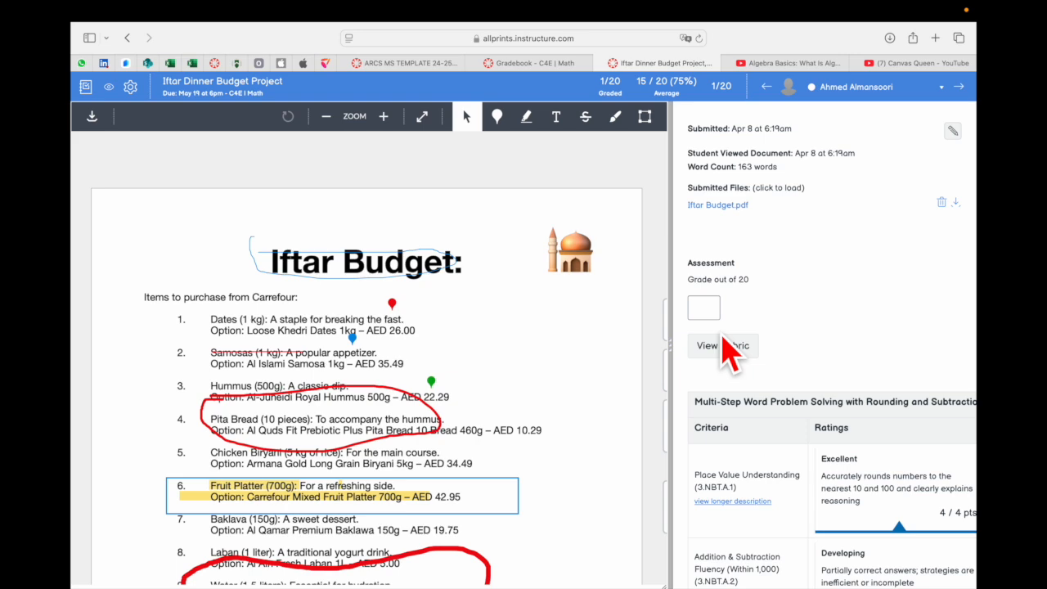
{"action": "left_click_drag", "start_coordinate": [671, 342], "coordinate": [795, 342]}
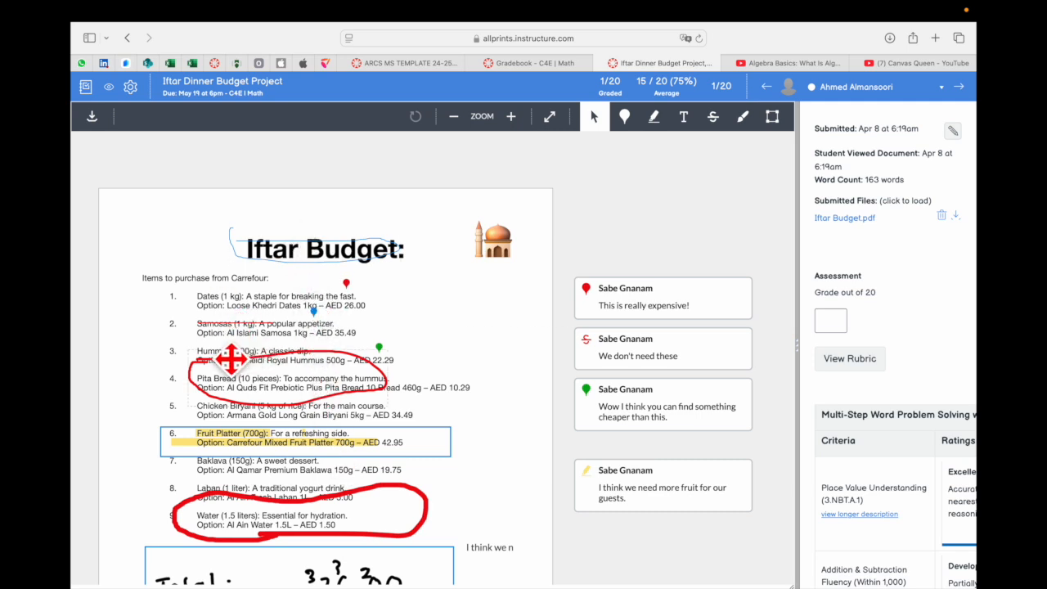
Add an orange point annotation above item 1 of the Iftar Budget with the comment "This looks great"
{"action": "left_click", "coordinate": [625, 119]}
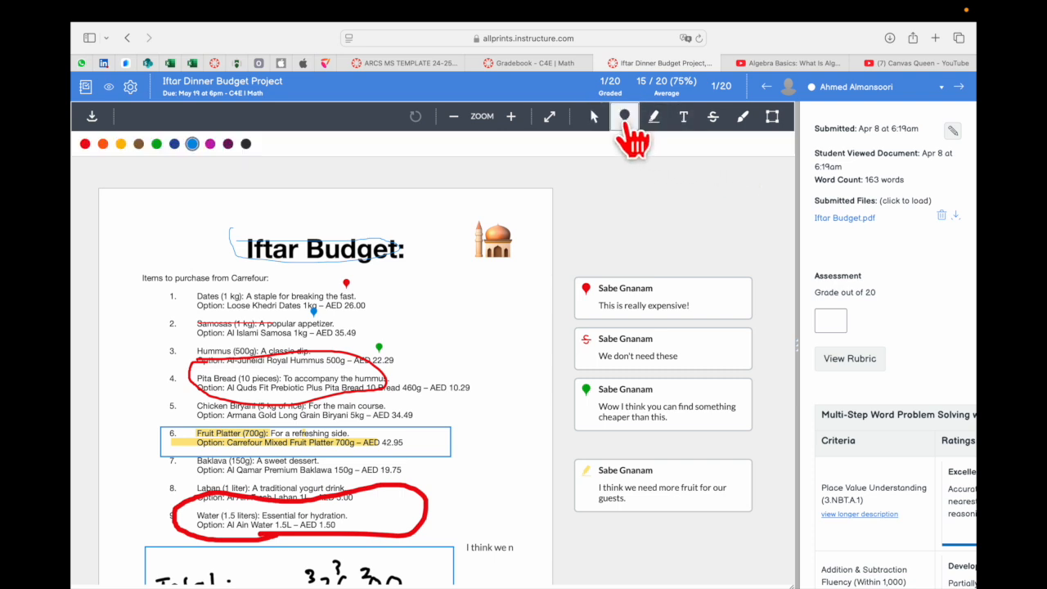
{"action": "left_click", "coordinate": [104, 145]}
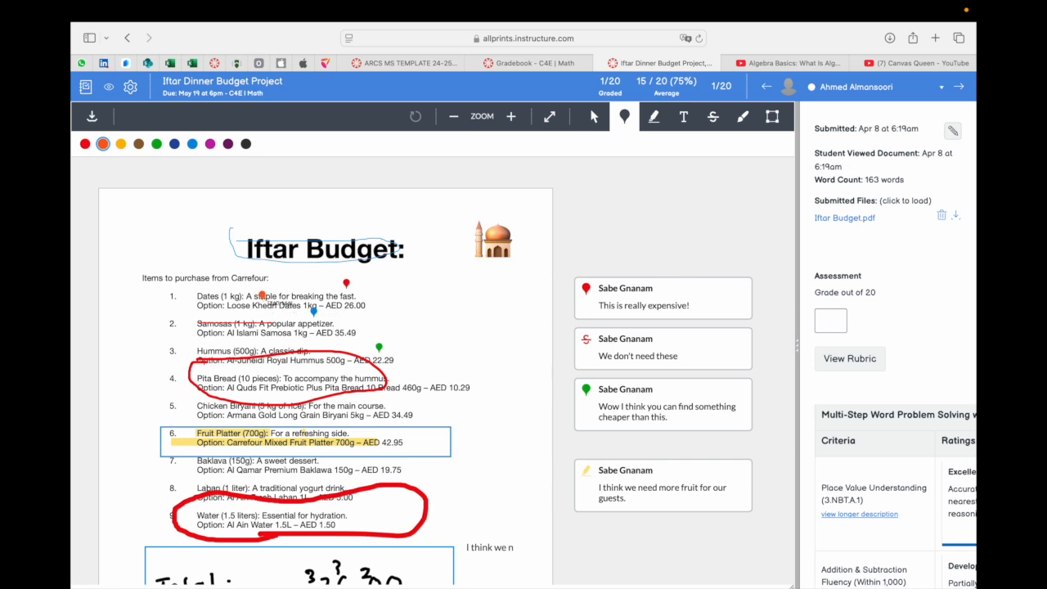
{"action": "left_click", "coordinate": [260, 289]}
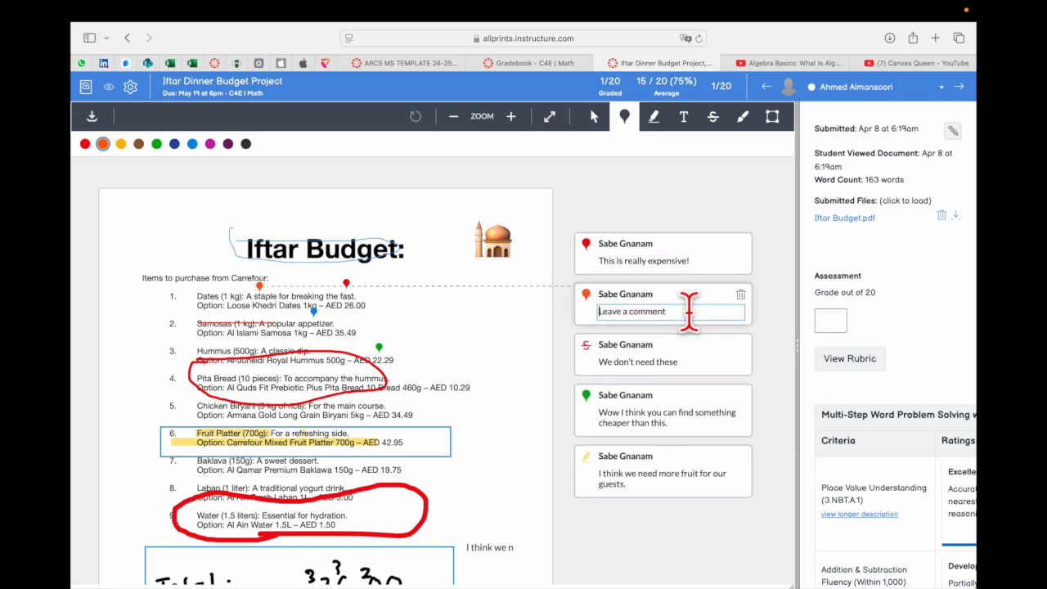
{"action": "type", "text": "This looks great"}
{"action": "left_click", "coordinate": [790, 347]}
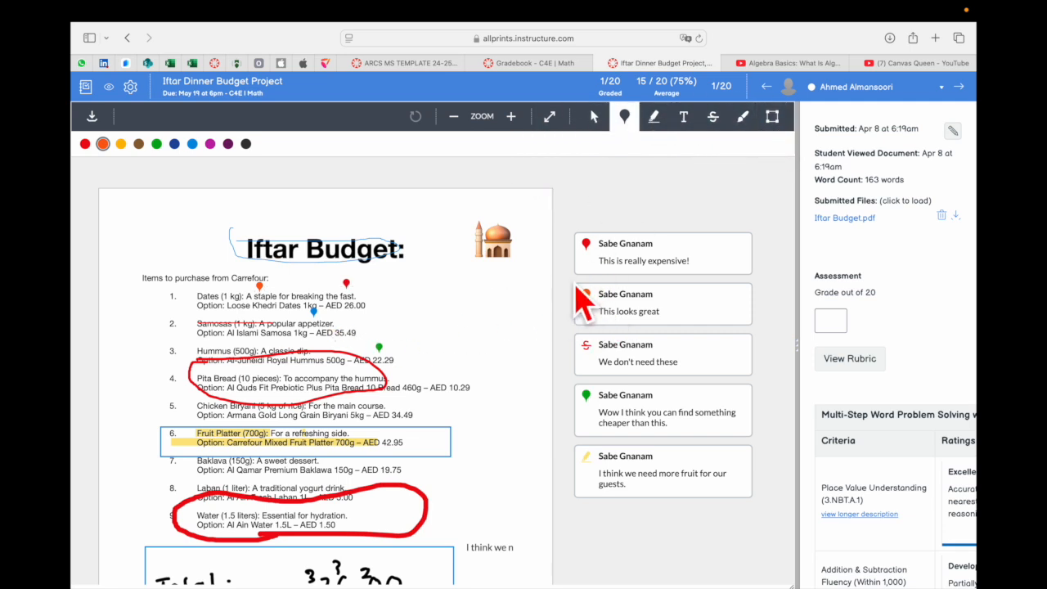
{"action": "scroll", "coordinate": [433, 487], "scroll_direction": "down", "scroll_amount": 6}
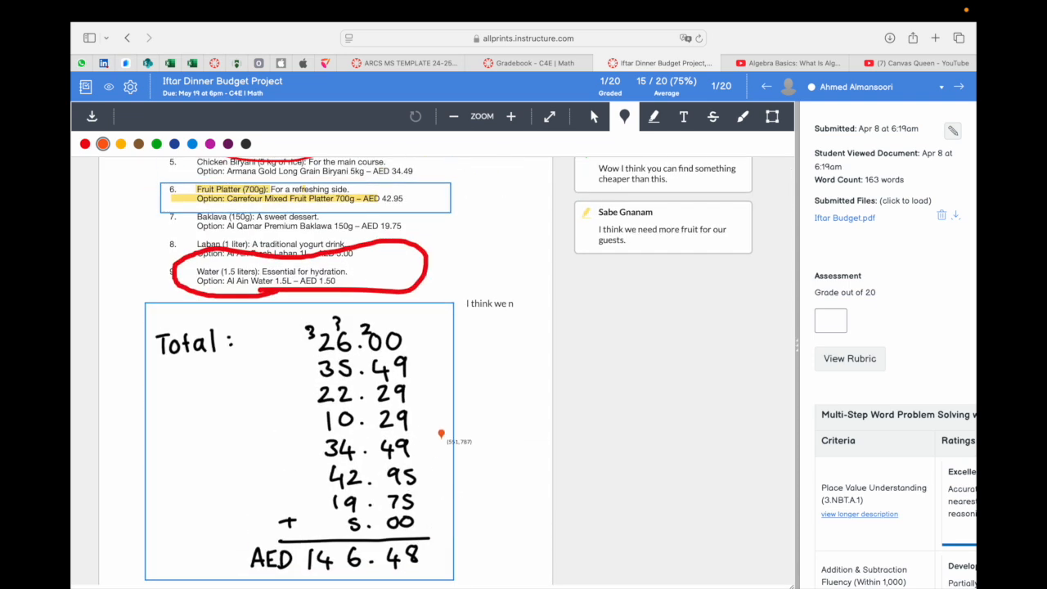
{"action": "left_click", "coordinate": [595, 116]}
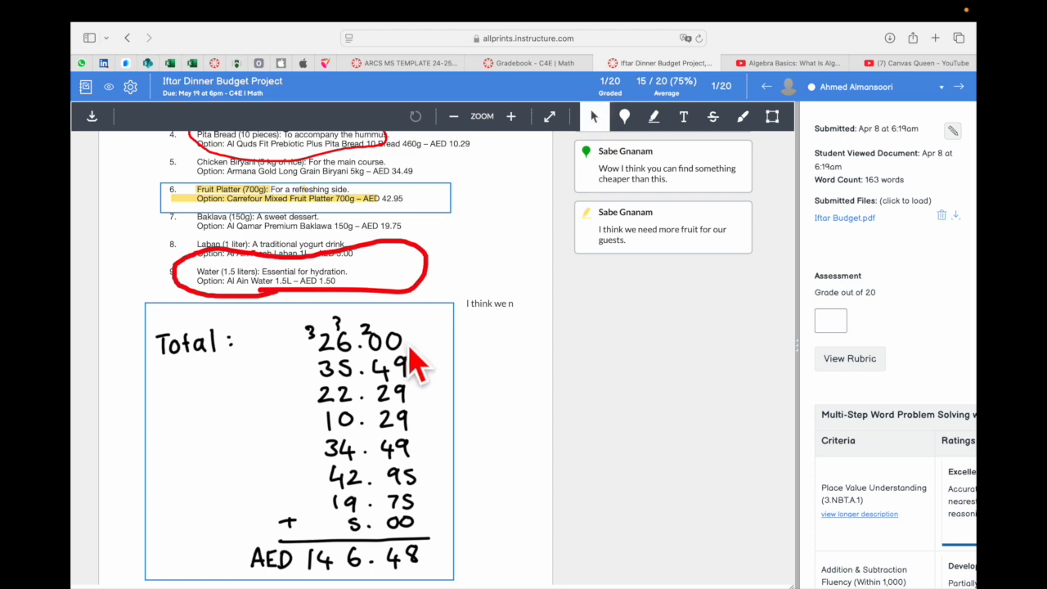
{"action": "left_click", "coordinate": [440, 303]}
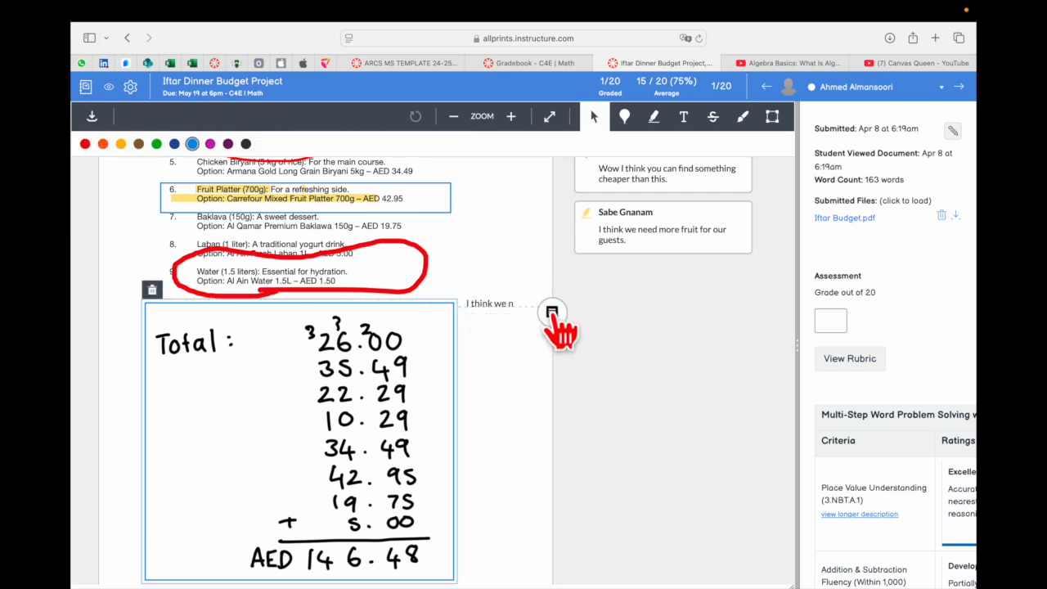
{"action": "left_click", "coordinate": [553, 314]}
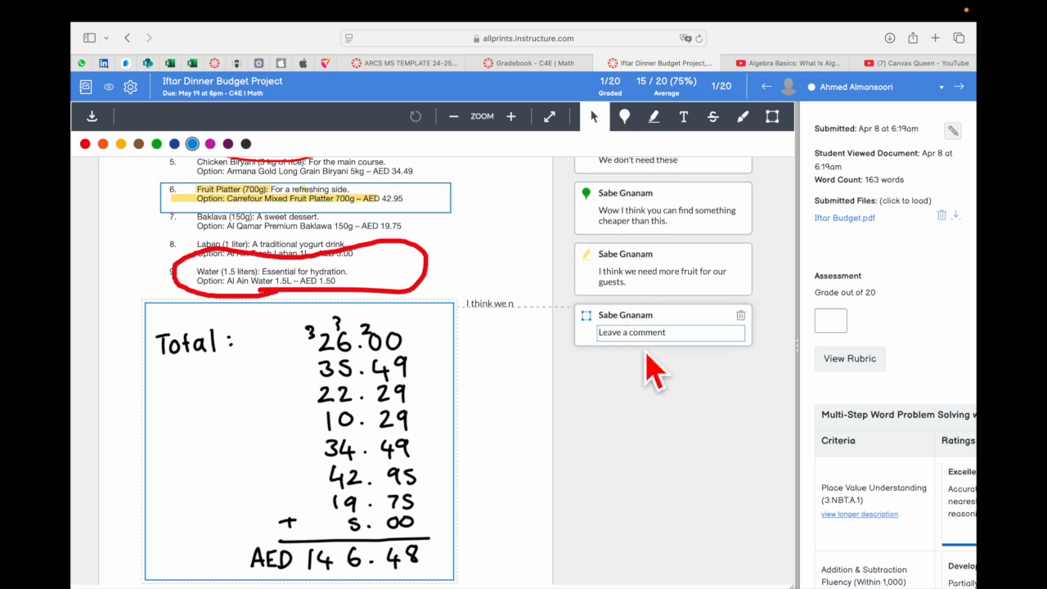
{"action": "left_click", "coordinate": [578, 426]}
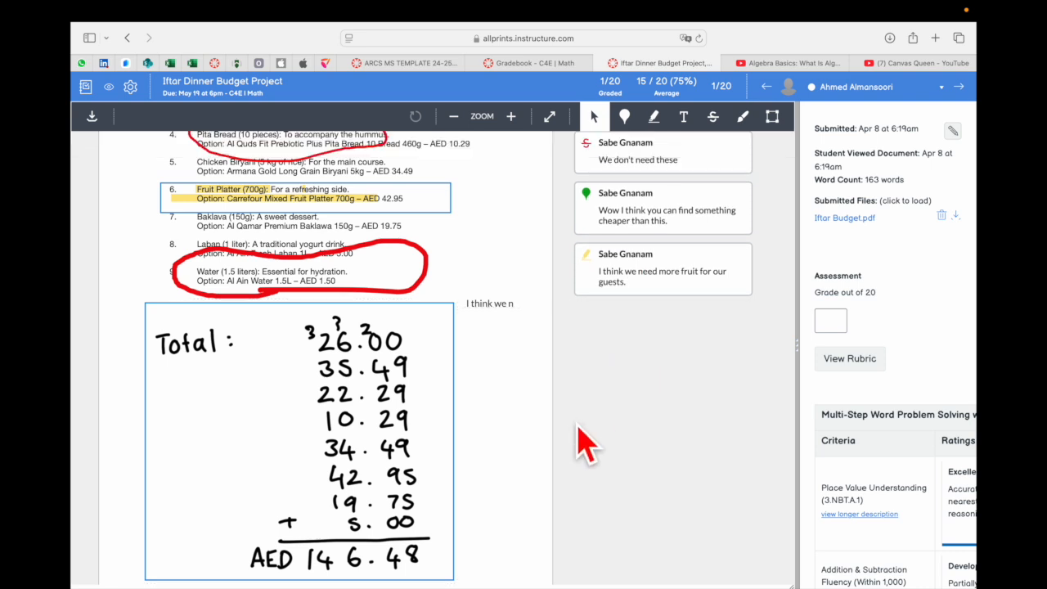
{"action": "scroll", "coordinate": [377, 405], "scroll_direction": "up", "scroll_amount": 1}
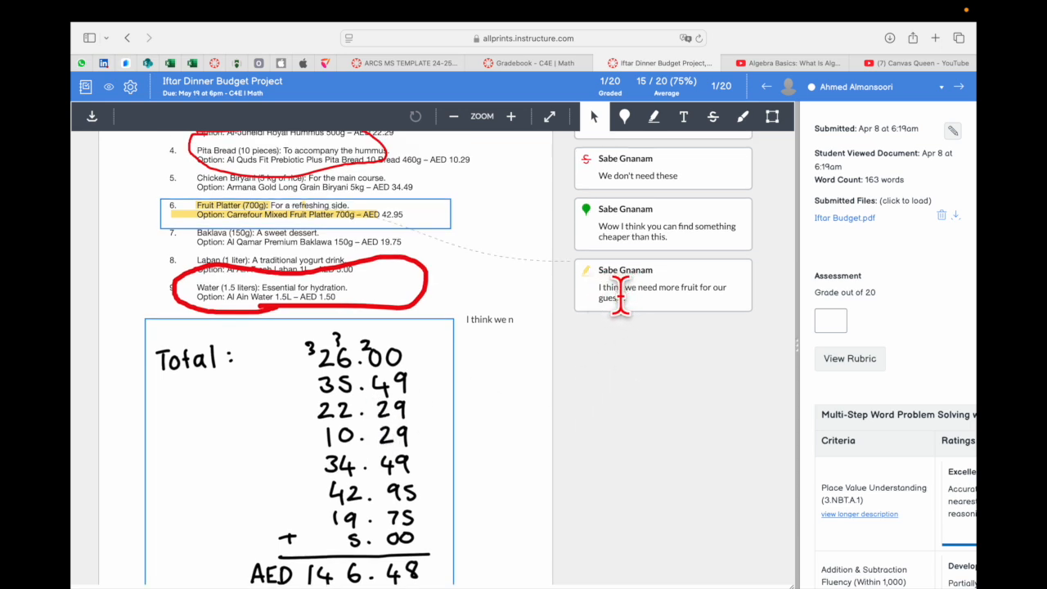
{"action": "left_click", "coordinate": [451, 374]}
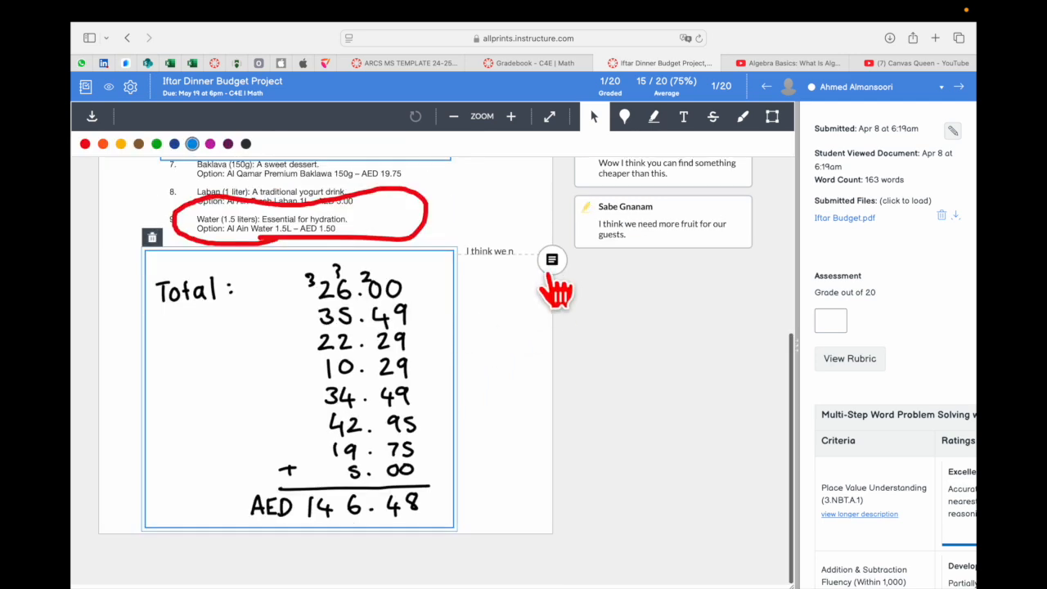
{"action": "left_click", "coordinate": [524, 386]}
{"action": "scroll", "coordinate": [527, 381], "scroll_direction": "up", "scroll_amount": 5}
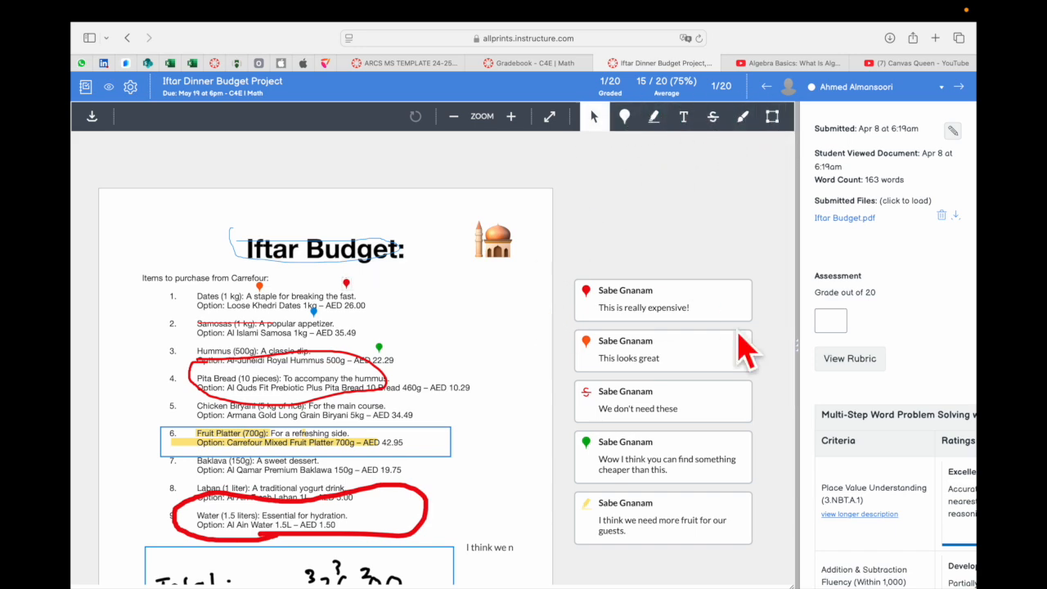
Widen the grading pane and open the project's rubric for assessment
{"action": "left_click_drag", "start_coordinate": [799, 343], "coordinate": [566, 344]}
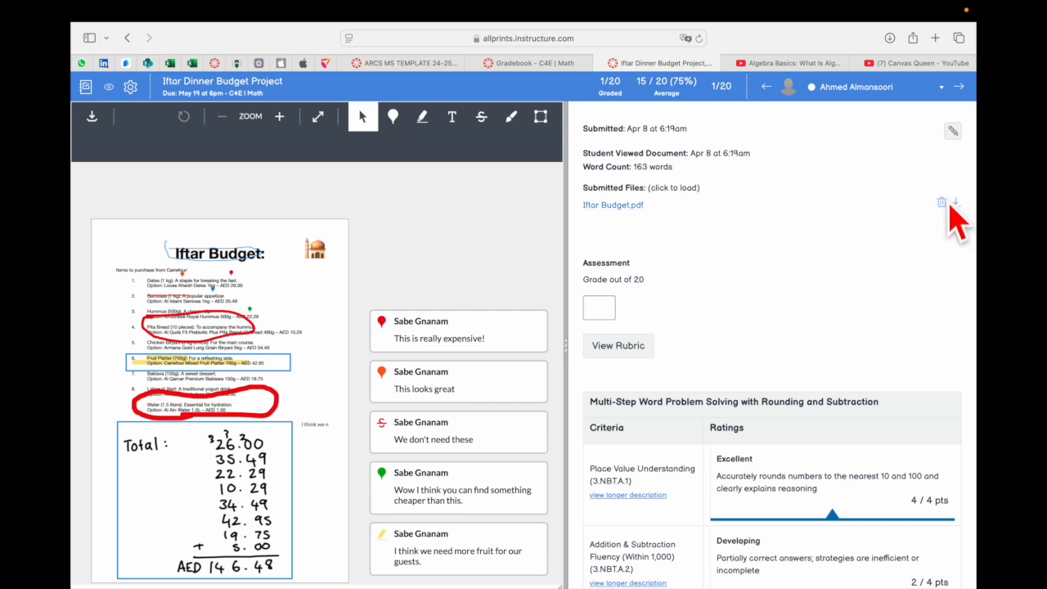
{"action": "scroll", "coordinate": [646, 303], "scroll_direction": "down", "scroll_amount": 5}
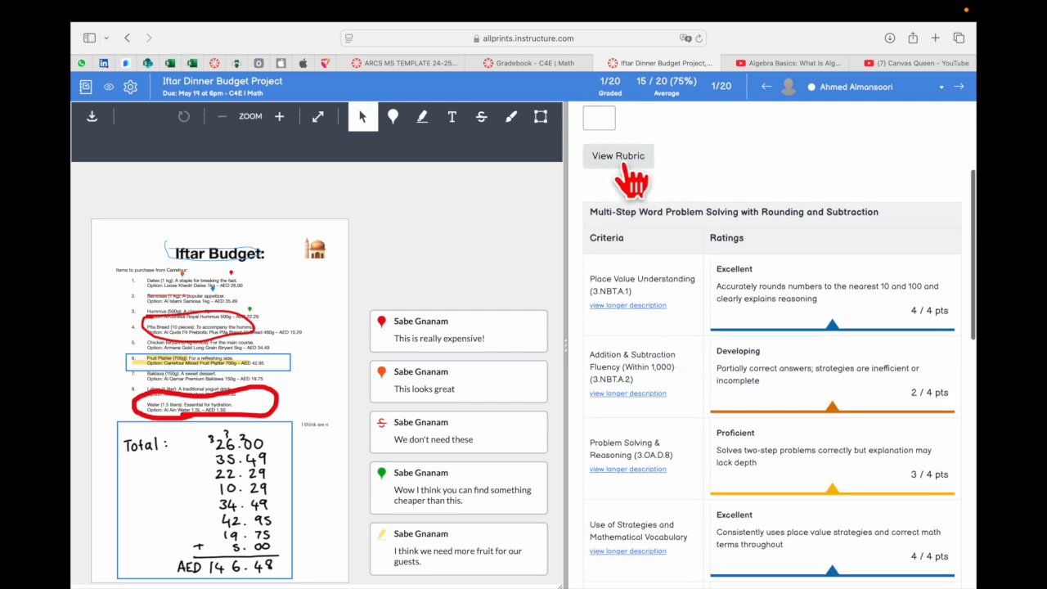
{"action": "left_click", "coordinate": [627, 168]}
Check the rubric's available view options and keep the Traditional layout
{"action": "scroll", "coordinate": [736, 374], "scroll_direction": "up", "scroll_amount": 3}
{"action": "scroll", "coordinate": [737, 377], "scroll_direction": "down", "scroll_amount": 1}
{"action": "left_click", "coordinate": [670, 182]}
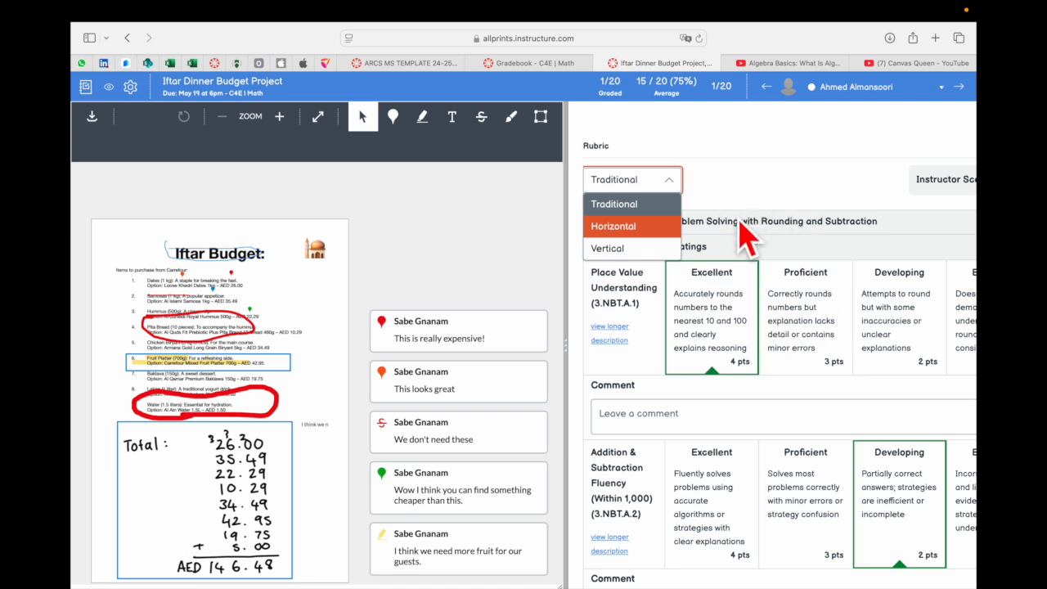
{"action": "scroll", "coordinate": [778, 351], "scroll_direction": "down", "scroll_amount": 3}
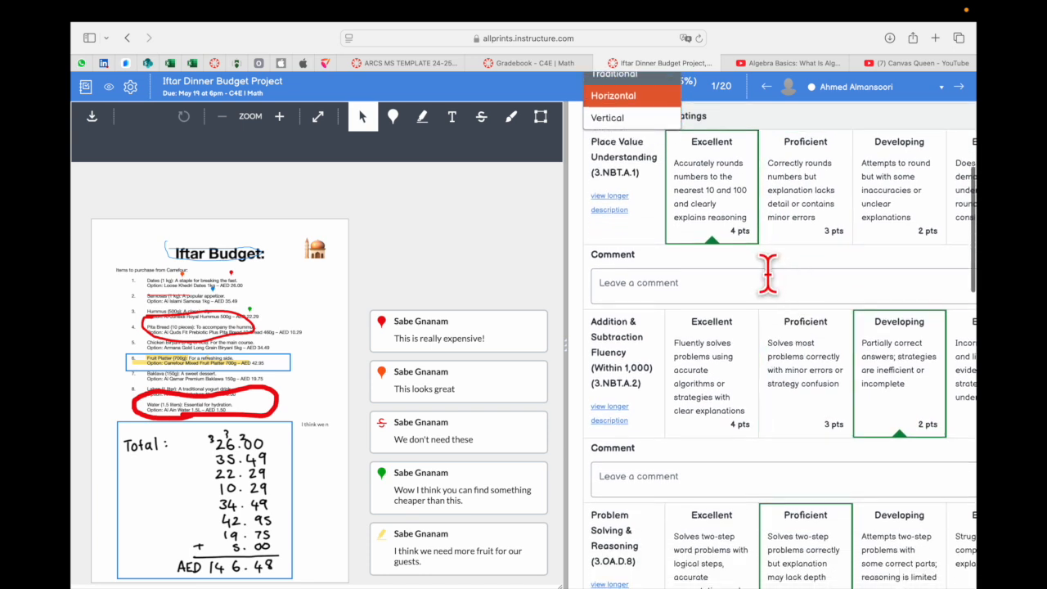
{"action": "scroll", "coordinate": [769, 277], "scroll_direction": "up", "scroll_amount": 2}
{"action": "left_click", "coordinate": [646, 162]}
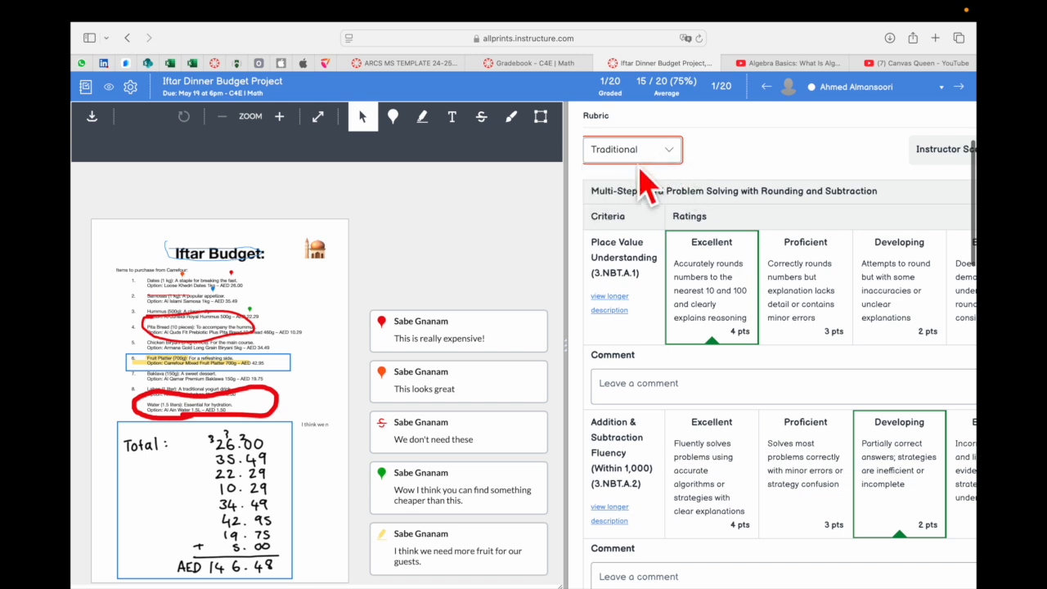
Rate Place Value Understanding as Proficient and Addition & Subtraction Fluency as Excellent in the rubric
{"action": "scroll", "coordinate": [701, 309], "scroll_direction": "down", "scroll_amount": 1}
{"action": "left_click", "coordinate": [755, 276]}
{"action": "left_click", "coordinate": [729, 434]}
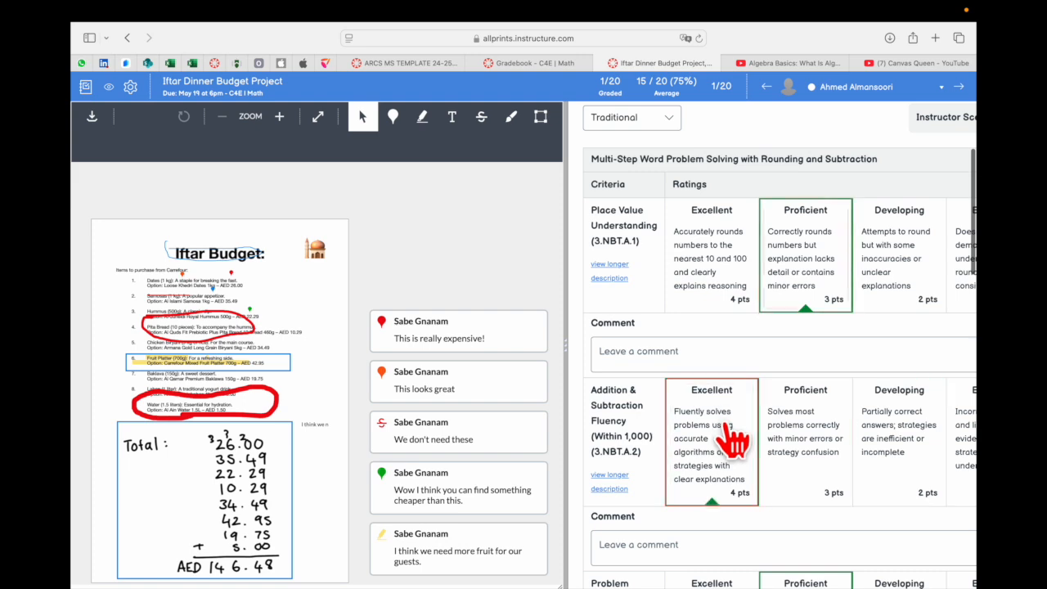
Rate Problem Solving & Reasoning as Developing and Use of Strategies and Mathematical Vocabulary as Proficient
{"action": "scroll", "coordinate": [734, 442], "scroll_direction": "down", "scroll_amount": 4}
{"action": "left_click", "coordinate": [900, 489]}
{"action": "scroll", "coordinate": [896, 483], "scroll_direction": "down", "scroll_amount": 8}
{"action": "left_click", "coordinate": [829, 417]}
Widen the grading pane to fit the whole rubric with its points, and rate Presentation & Work Shown as Developing
{"action": "scroll", "coordinate": [824, 445], "scroll_direction": "right", "scroll_amount": 4}
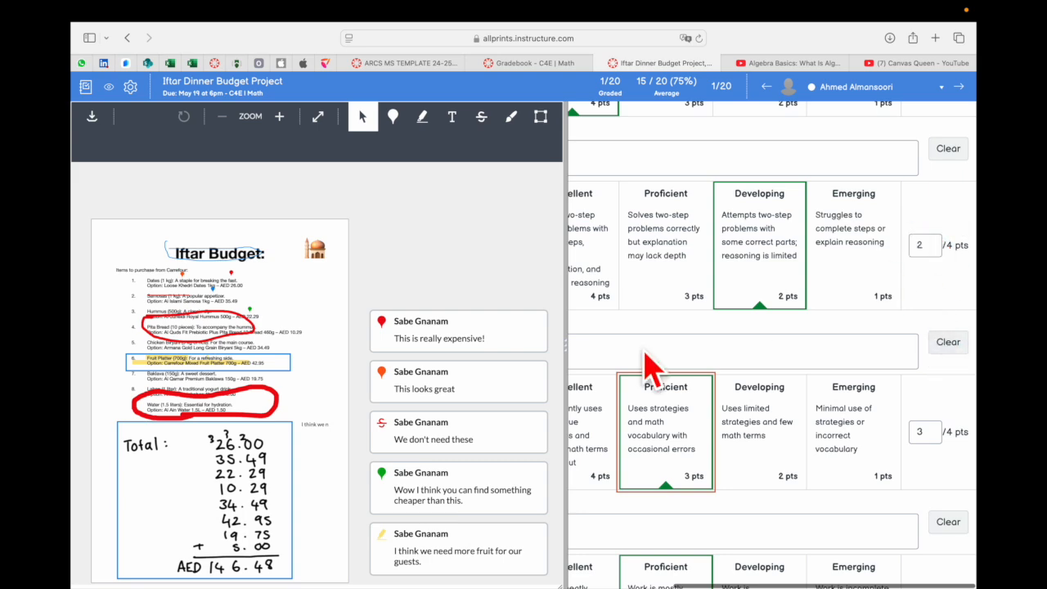
{"action": "left_click_drag", "start_coordinate": [565, 342], "coordinate": [360, 345]}
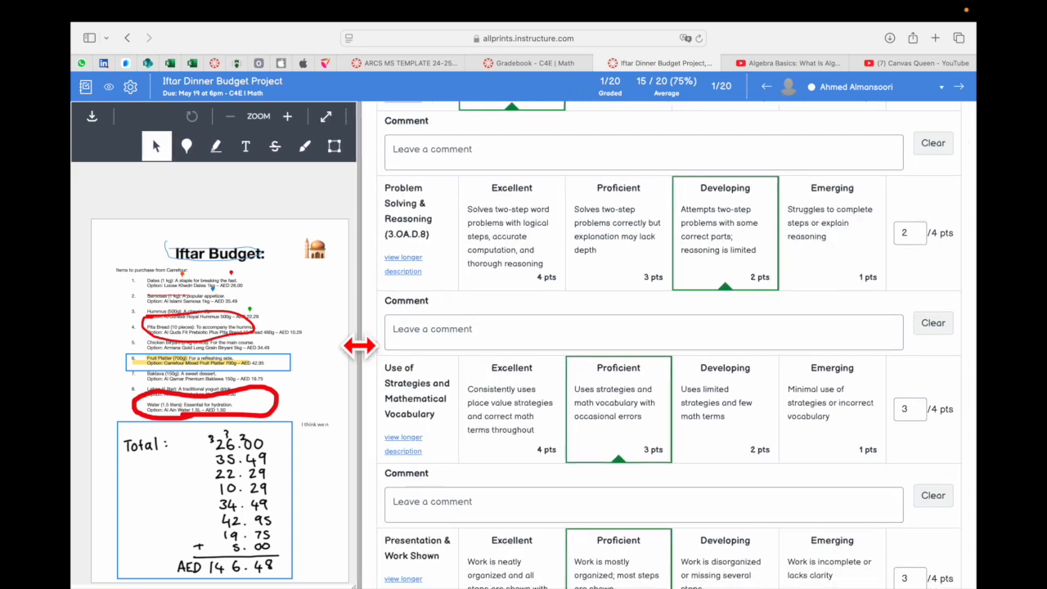
{"action": "scroll", "coordinate": [760, 421], "scroll_direction": "up", "scroll_amount": 5}
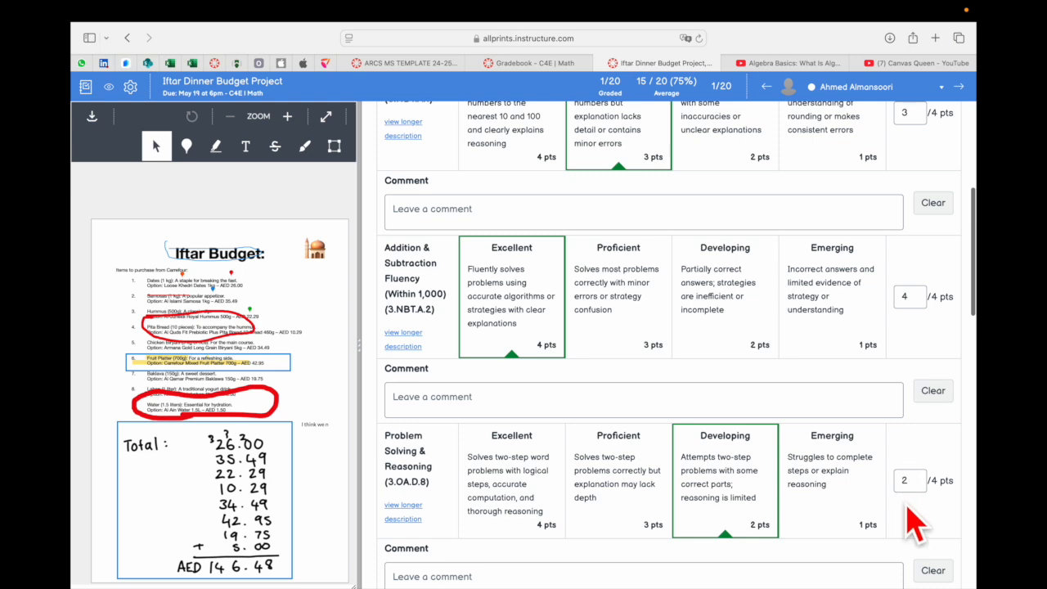
{"action": "scroll", "coordinate": [919, 430], "scroll_direction": "down", "scroll_amount": 5}
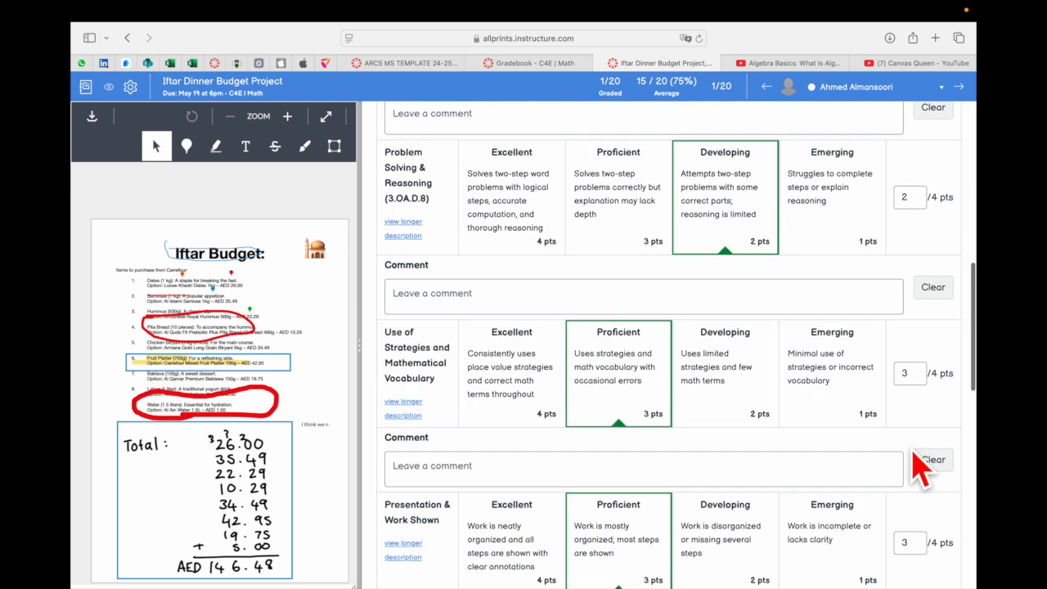
{"action": "scroll", "coordinate": [921, 470], "scroll_direction": "down", "scroll_amount": 3}
{"action": "left_click", "coordinate": [720, 419]}
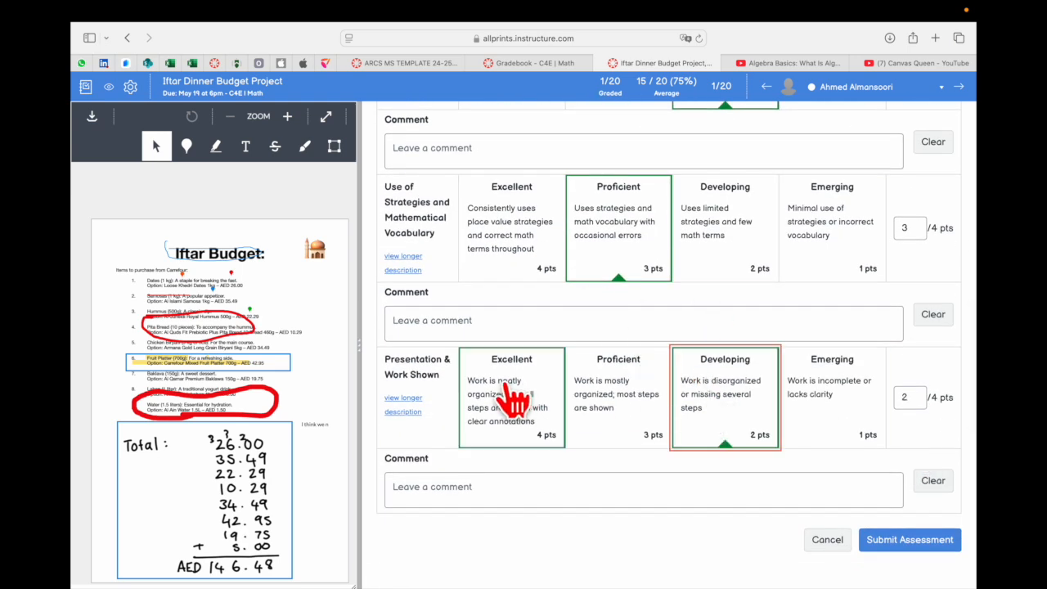
Review the completed rubric, from the instructor score through each criterion's points and comment field down to the attempt's comments
{"action": "scroll", "coordinate": [761, 433], "scroll_direction": "down", "scroll_amount": 1}
{"action": "scroll", "coordinate": [761, 434], "scroll_direction": "up", "scroll_amount": 10}
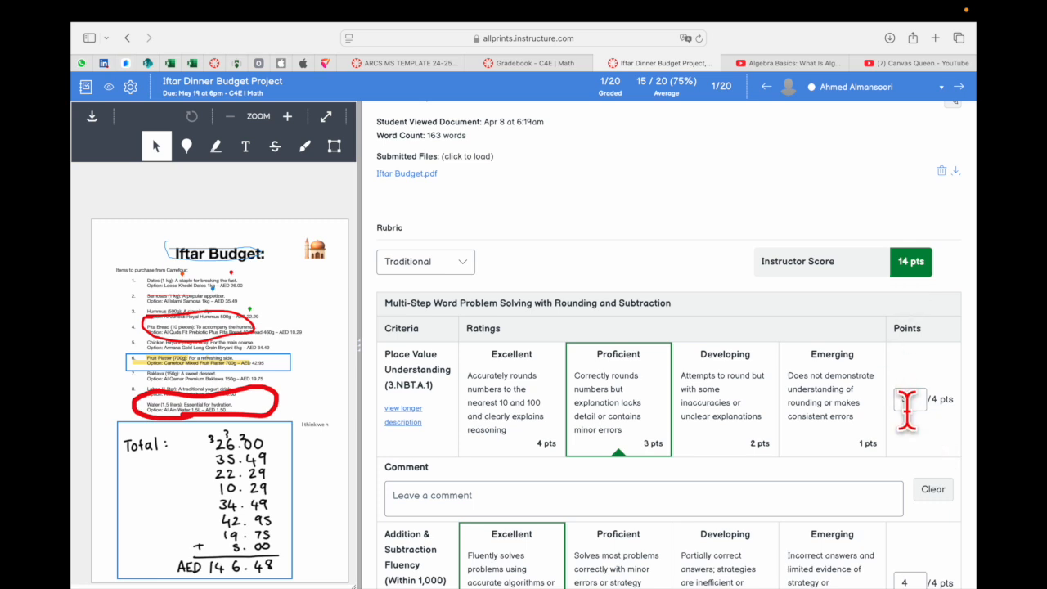
{"action": "scroll", "coordinate": [907, 409], "scroll_direction": "down", "scroll_amount": 2}
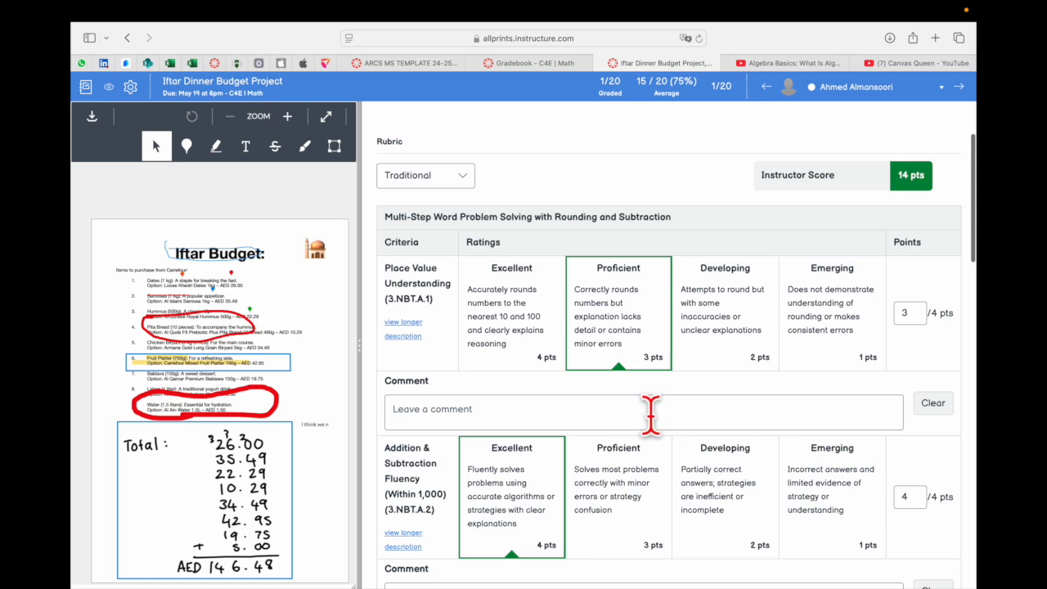
{"action": "scroll", "coordinate": [654, 417], "scroll_direction": "down", "scroll_amount": 10}
{"action": "scroll", "coordinate": [672, 427], "scroll_direction": "down", "scroll_amount": 3}
{"action": "scroll", "coordinate": [672, 427], "scroll_direction": "down", "scroll_amount": 3}
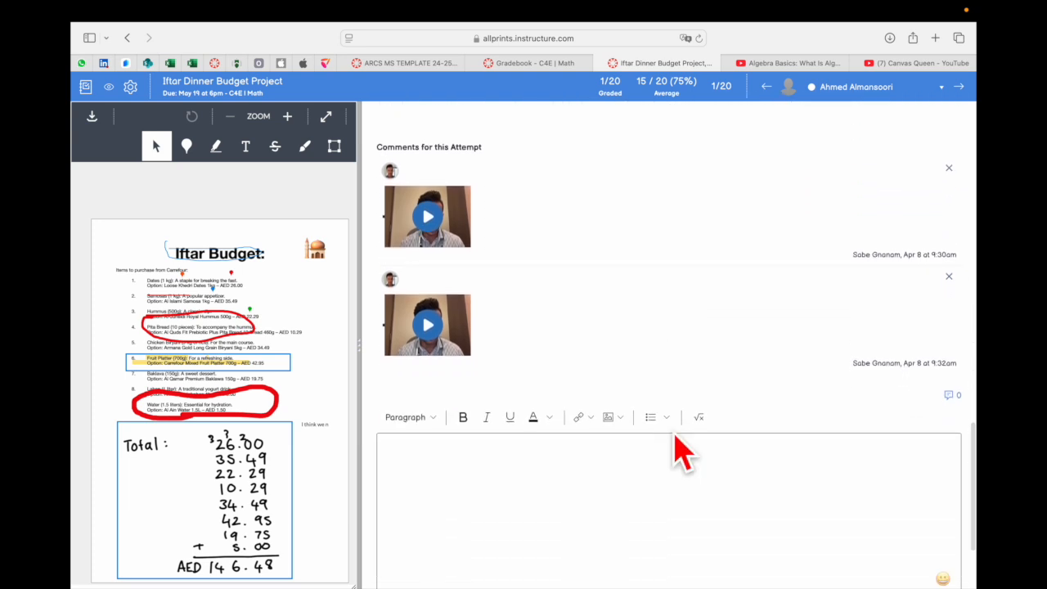
Check the link and image insertion options available in the submission comment editor
{"action": "scroll", "coordinate": [643, 525], "scroll_direction": "down", "scroll_amount": 2}
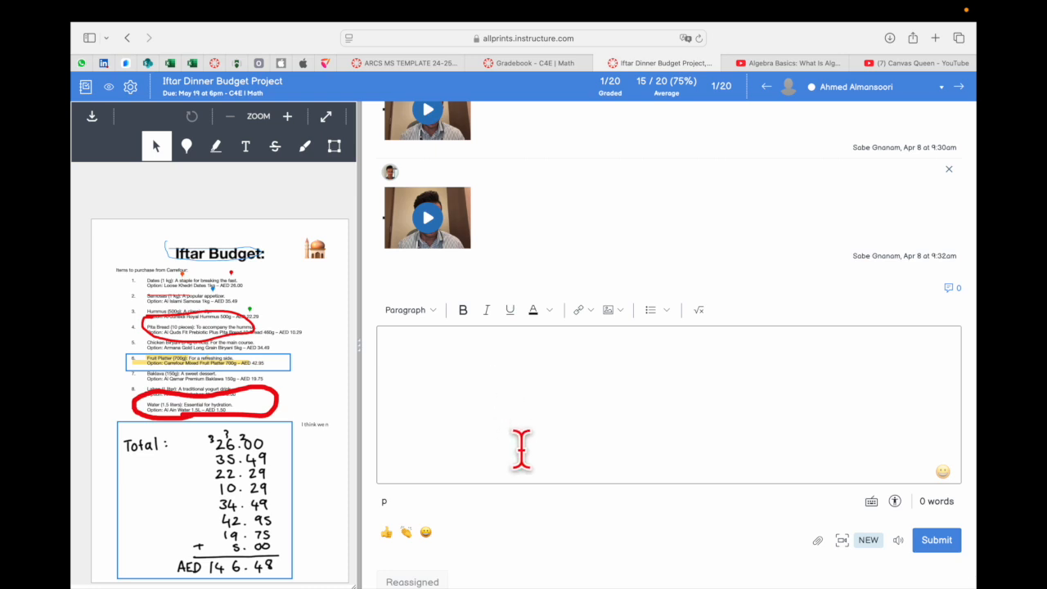
{"action": "left_click", "coordinate": [592, 311]}
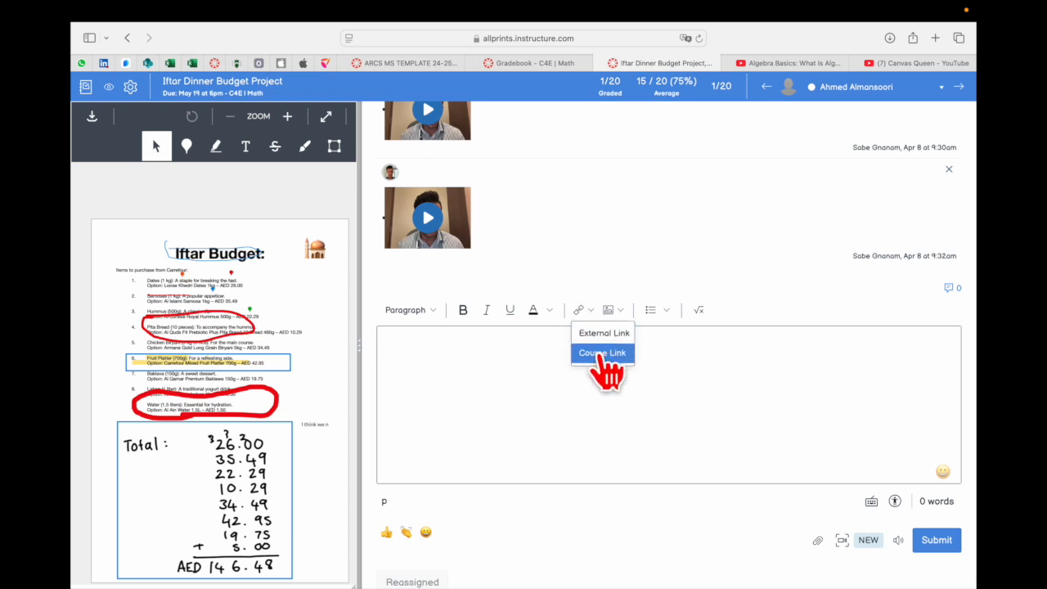
{"action": "left_click", "coordinate": [620, 312]}
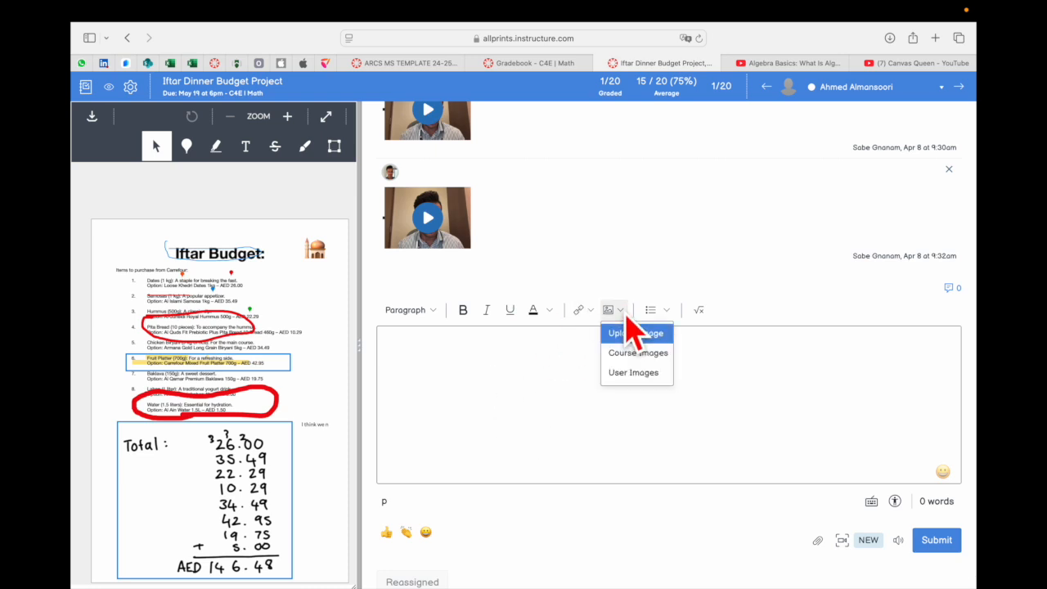
{"action": "left_click", "coordinate": [707, 361]}
Look over the existing video comments for this attempt and the attachment and media recording options below the comment editor
{"action": "scroll", "coordinate": [456, 250], "scroll_direction": "up", "scroll_amount": 3}
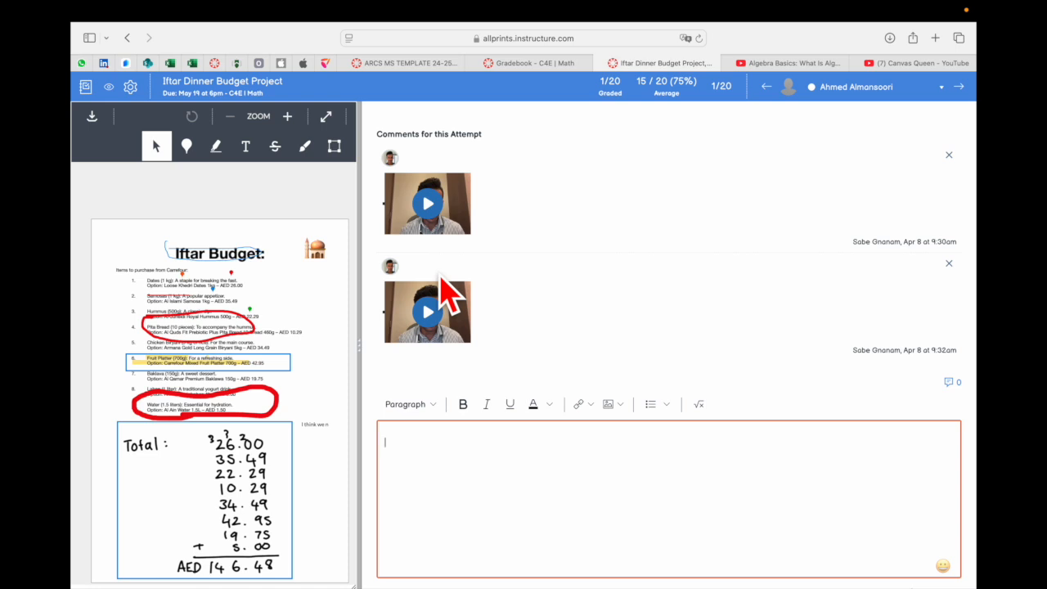
{"action": "scroll", "coordinate": [519, 327], "scroll_direction": "down", "scroll_amount": 3}
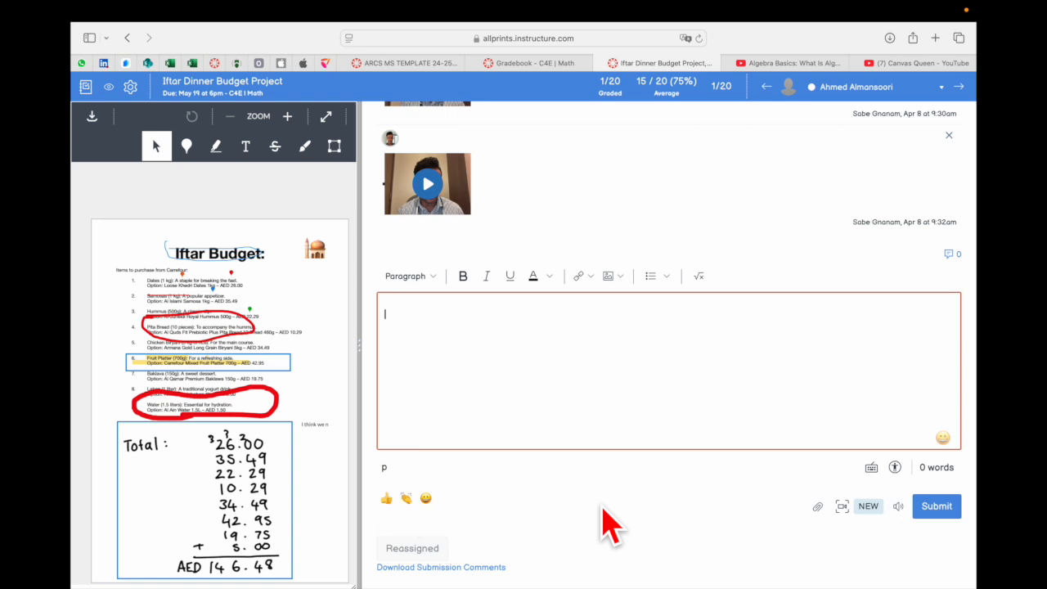
{"action": "scroll", "coordinate": [603, 518], "scroll_direction": "up", "scroll_amount": 3}
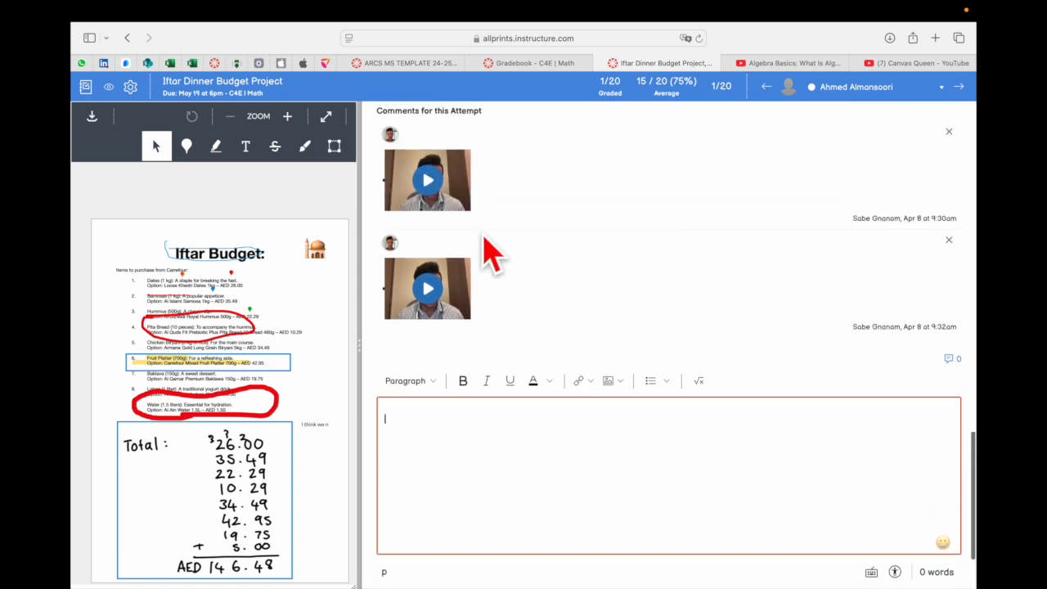
{"action": "scroll", "coordinate": [822, 577], "scroll_direction": "down", "scroll_amount": 1}
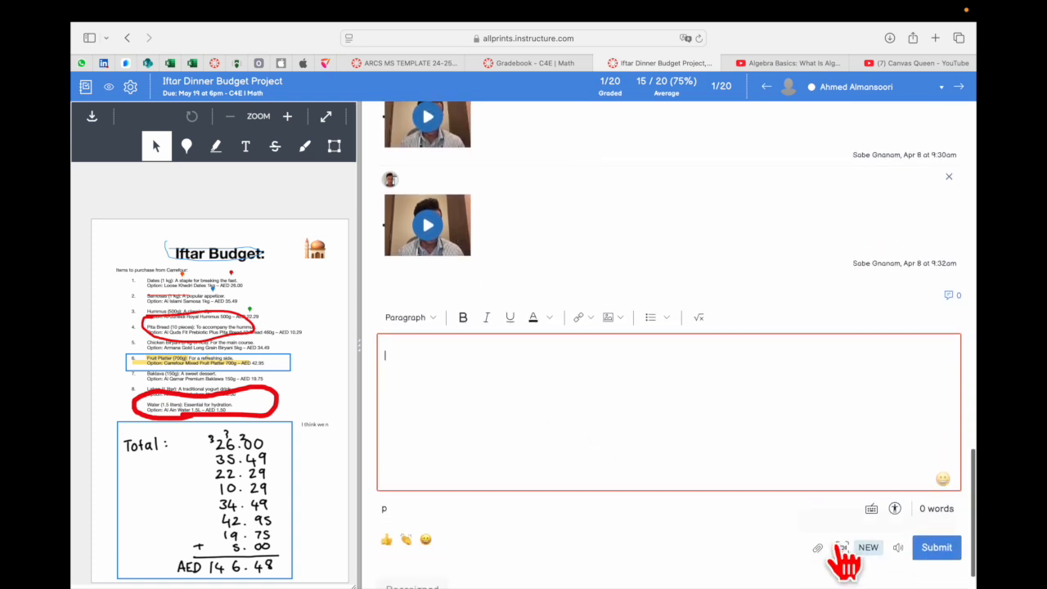
Widen the document view to show the annotation comments and move on to the next student's submission
{"action": "scroll", "coordinate": [581, 451], "scroll_direction": "up", "scroll_amount": 3}
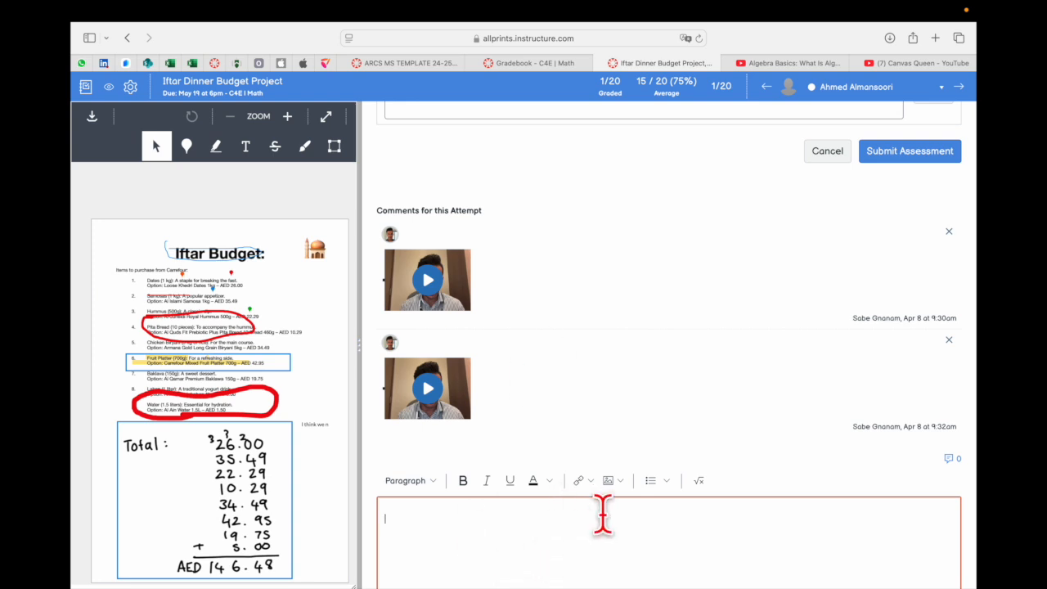
{"action": "left_click_drag", "start_coordinate": [359, 339], "coordinate": [579, 331]}
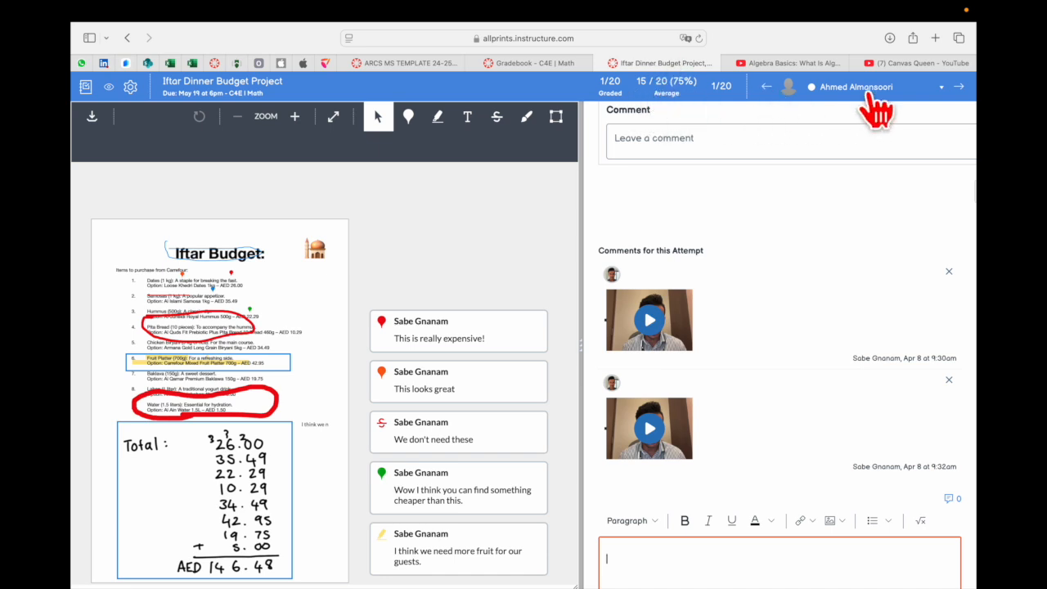
{"action": "left_click", "coordinate": [960, 88]}
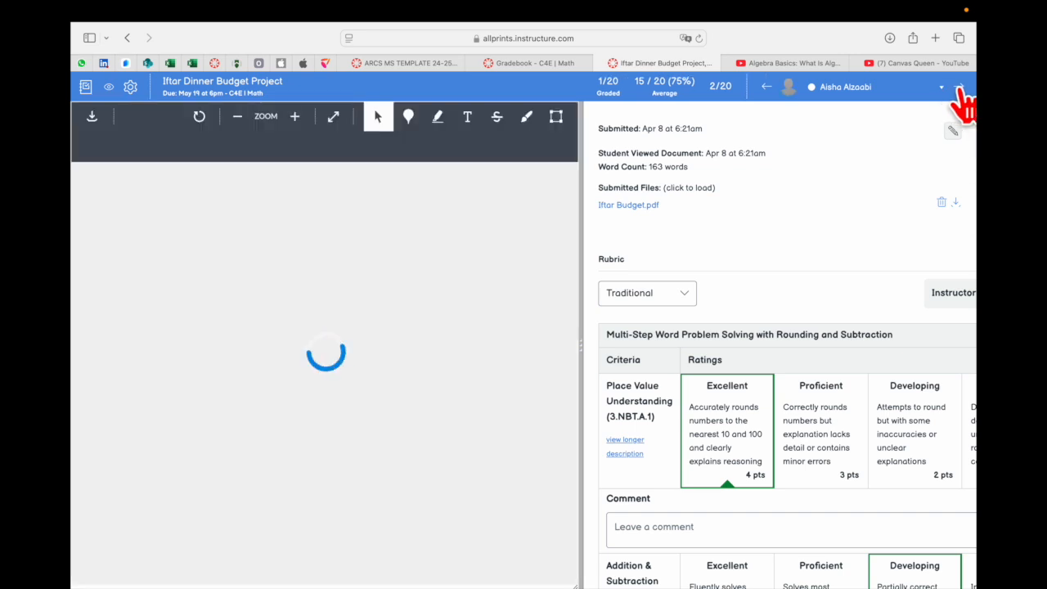
Look through the full student list to check the grading status of each submission, and close the list
{"action": "left_click", "coordinate": [943, 90]}
{"action": "scroll", "coordinate": [867, 205], "scroll_direction": "down", "scroll_amount": 5}
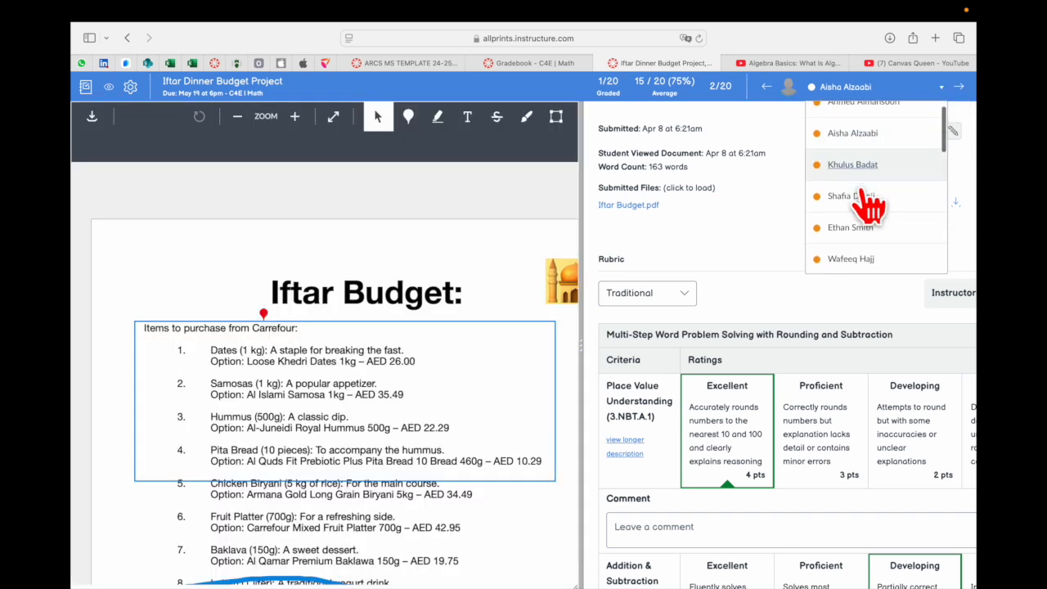
{"action": "scroll", "coordinate": [870, 209], "scroll_direction": "down", "scroll_amount": 6}
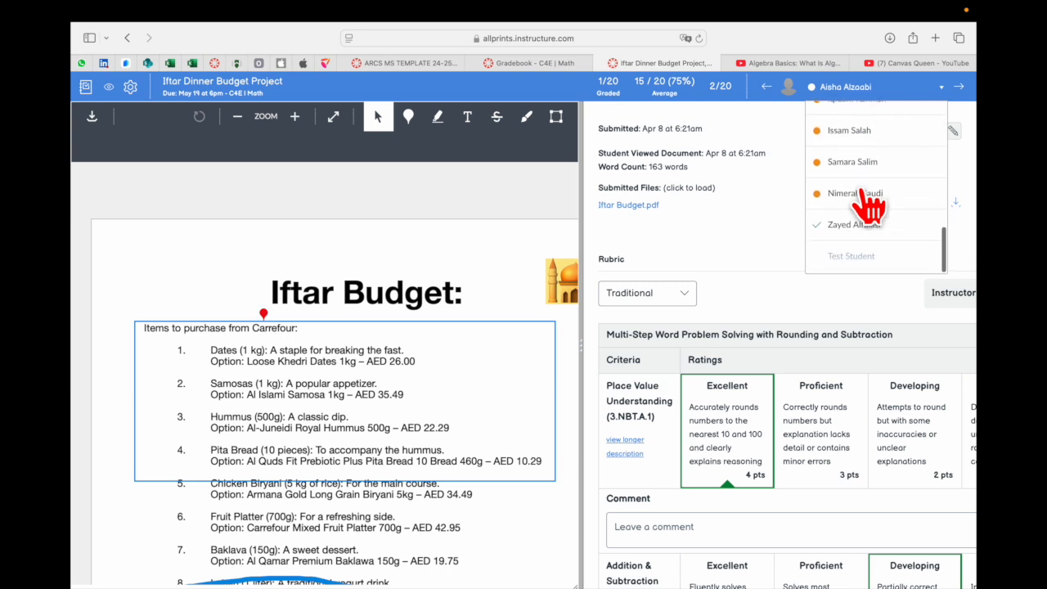
{"action": "scroll", "coordinate": [870, 208], "scroll_direction": "down", "scroll_amount": 3}
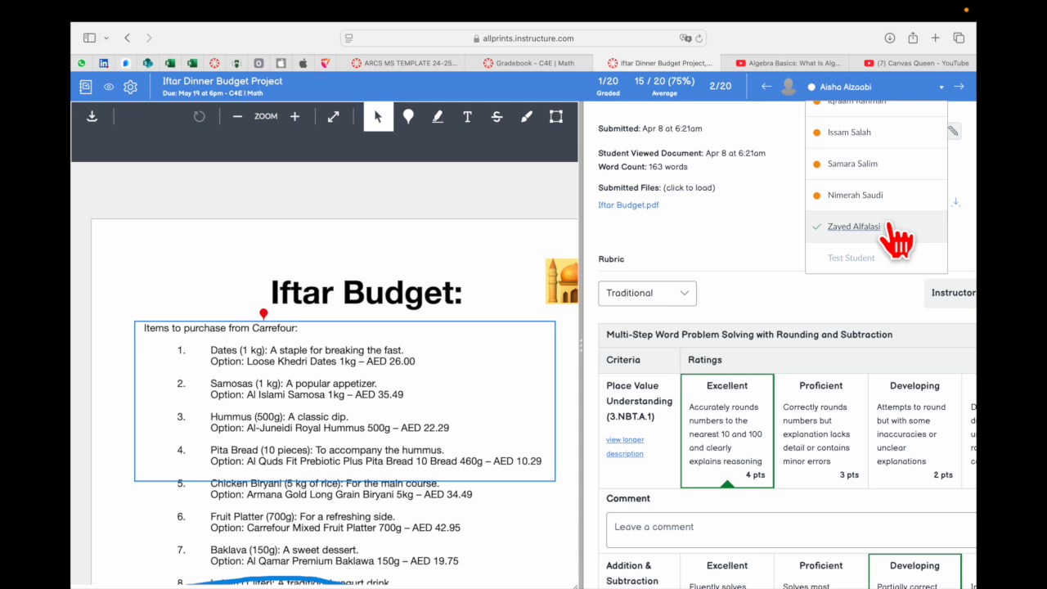
{"action": "left_click", "coordinate": [771, 260]}
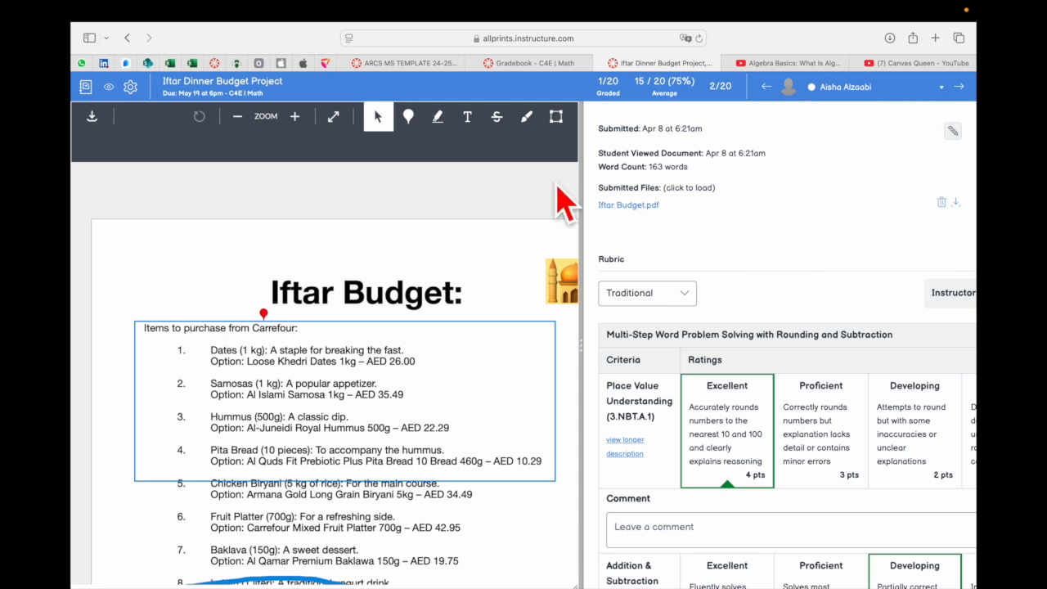